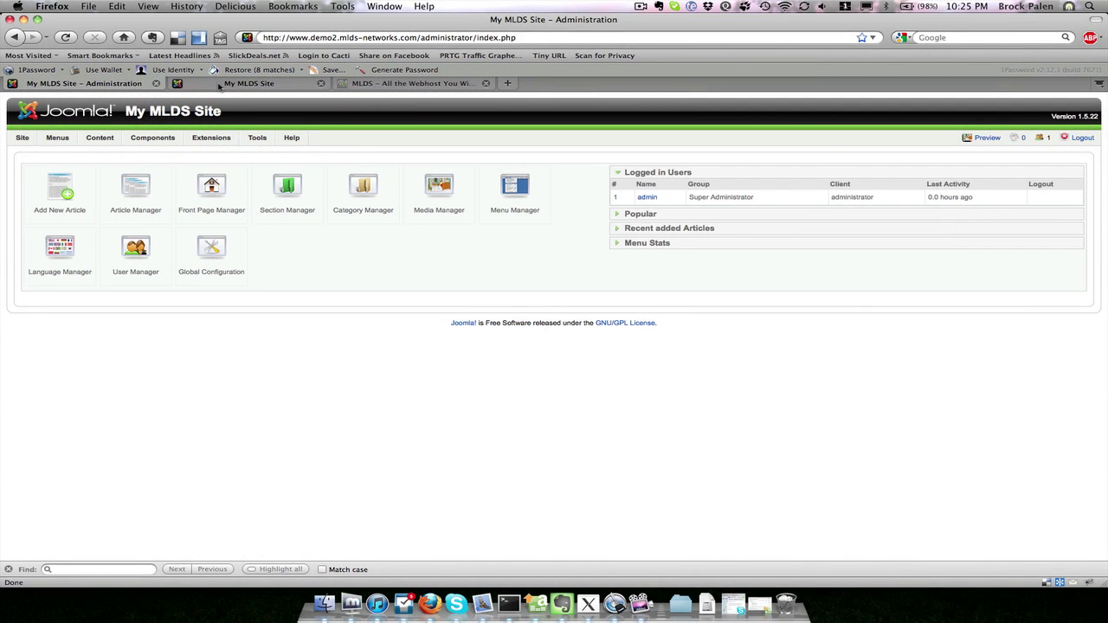
# Check the public site, then open Menu Manager's Main Menu items and start a new item
pyautogui.click(216, 85)
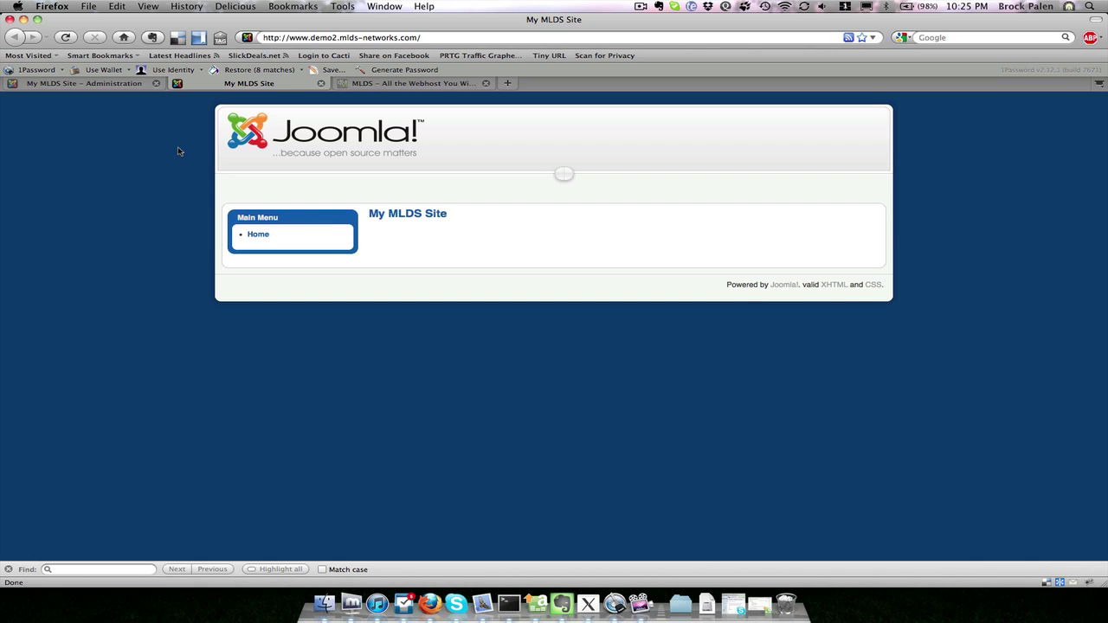
pyautogui.click(127, 84)
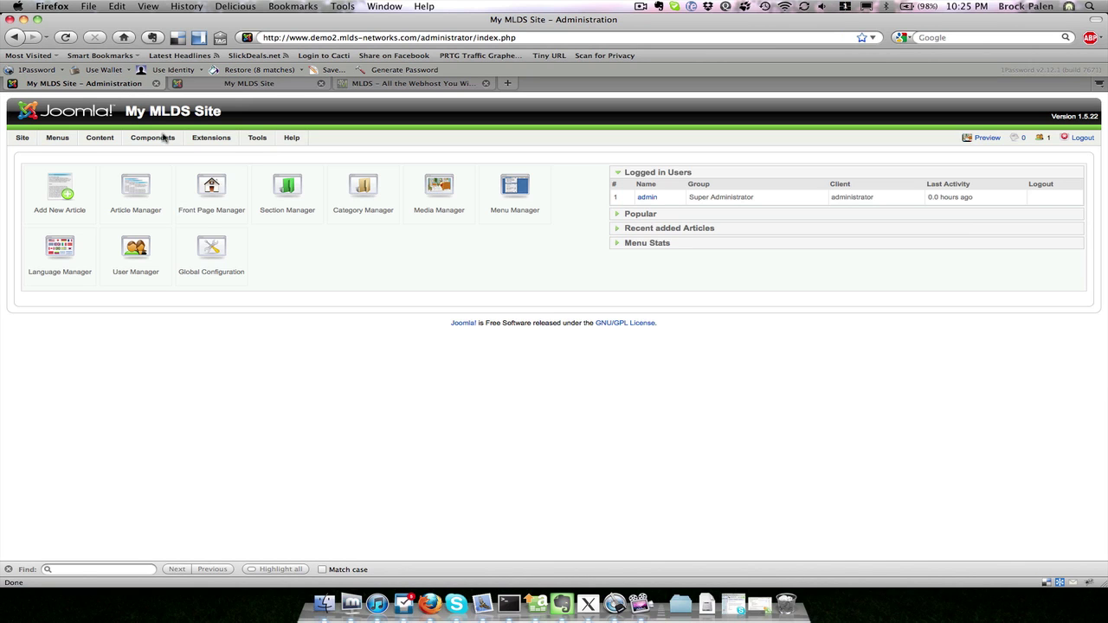
pyautogui.moveTo(164, 138)
pyautogui.moveTo(186, 153)
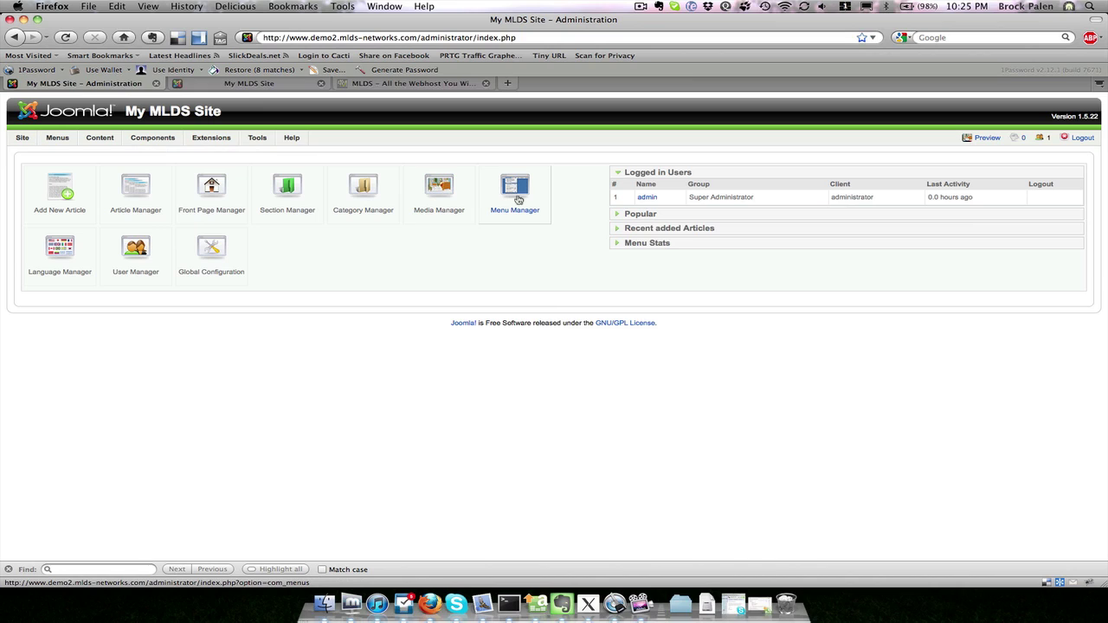
pyautogui.click(518, 200)
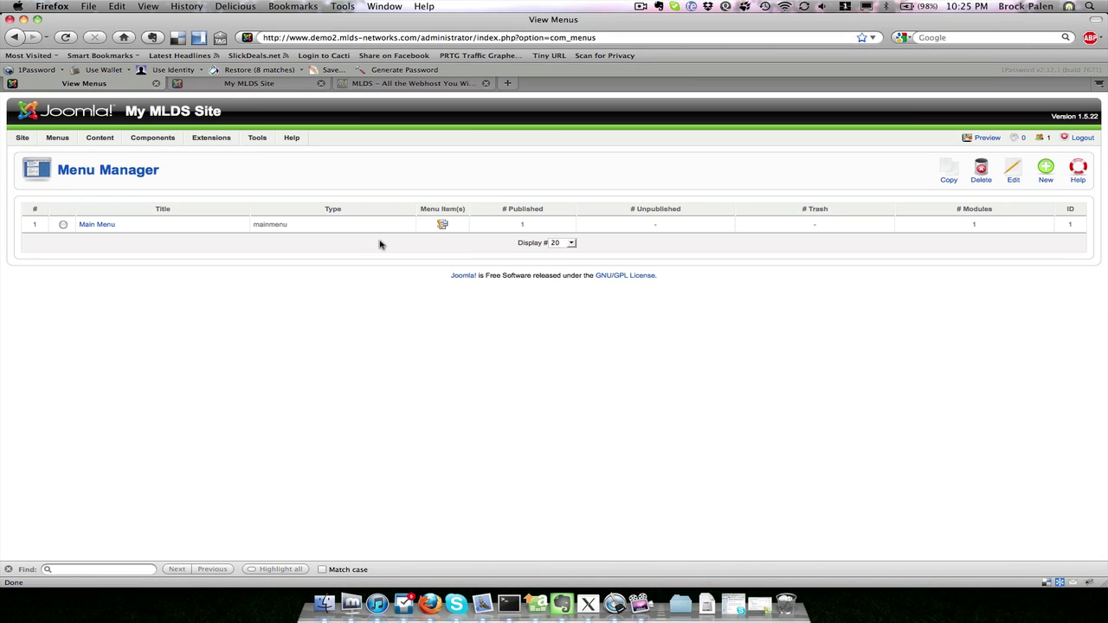
pyautogui.click(442, 225)
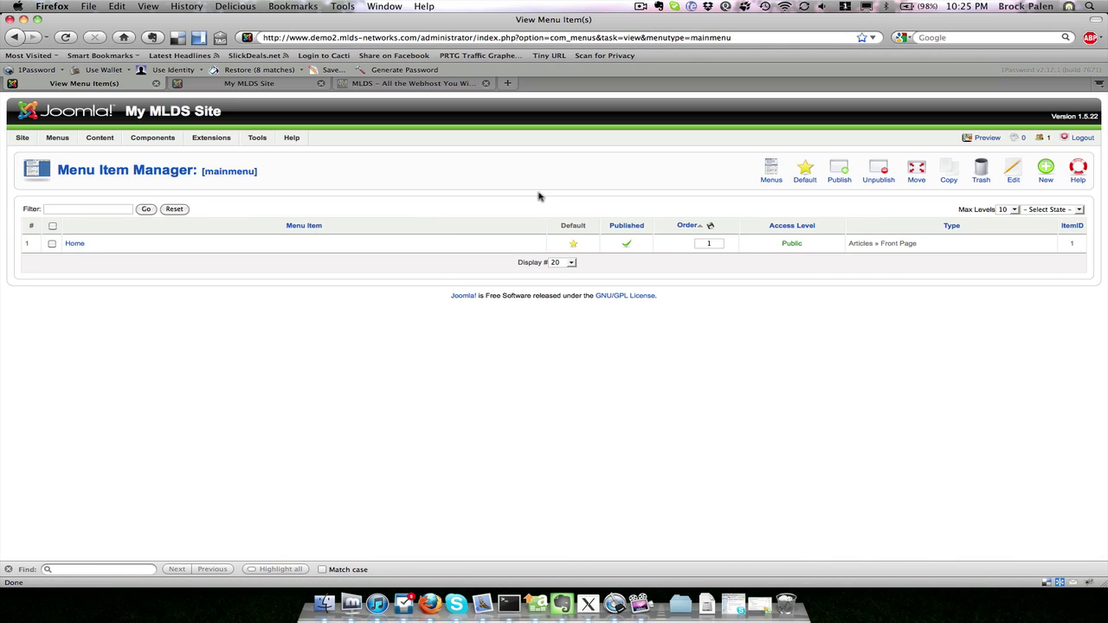
pyautogui.click(1048, 169)
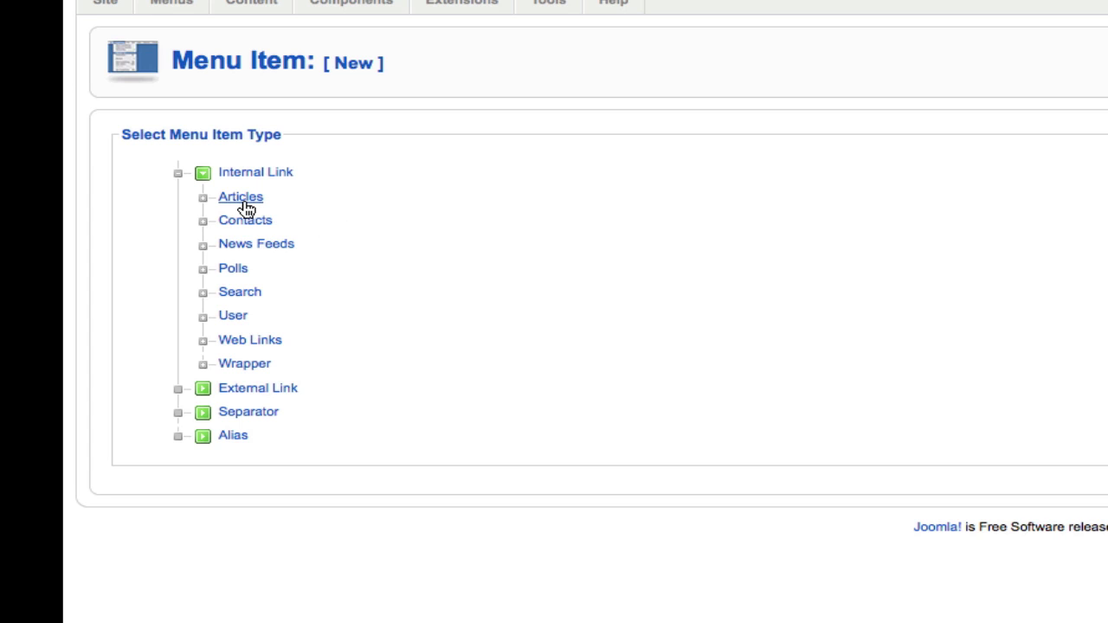
# Expand Internal Link > Articles and choose Category Blog Layout as the item type
pyautogui.click(242, 199)
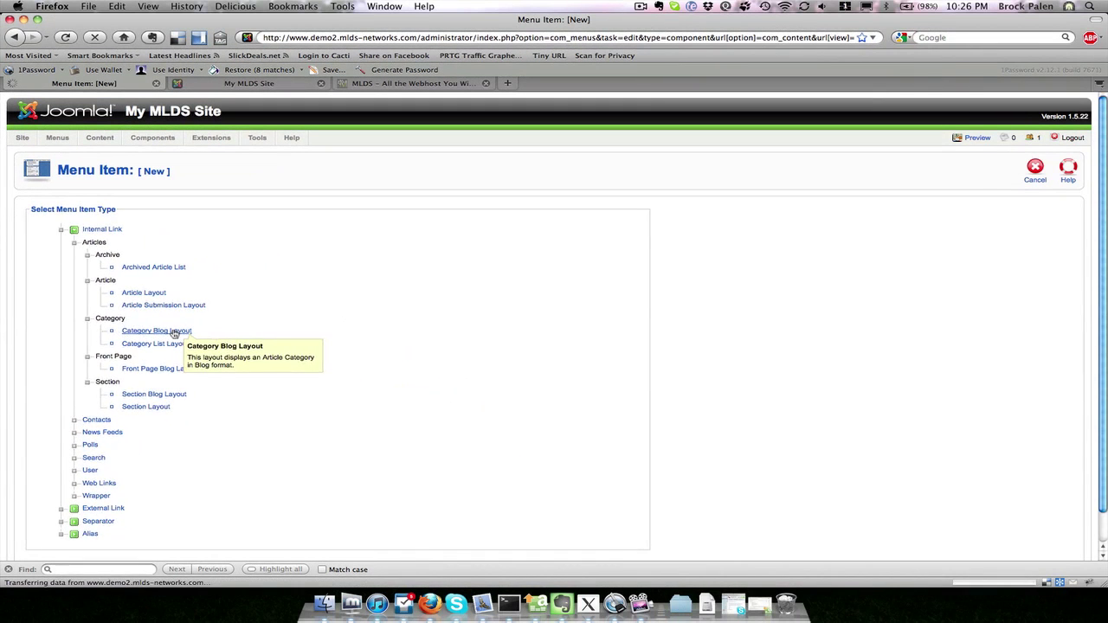
pyautogui.click(392, 364)
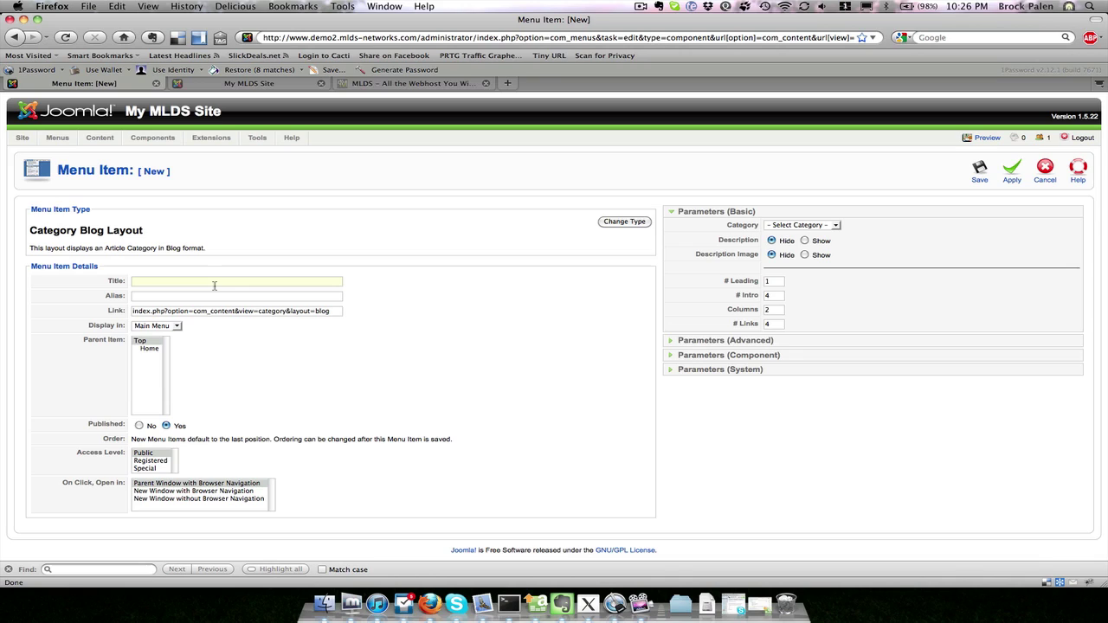
# Title the item 'Dogs', set its category to Animals/Dogs, and save it
pyautogui.write('Dogs')
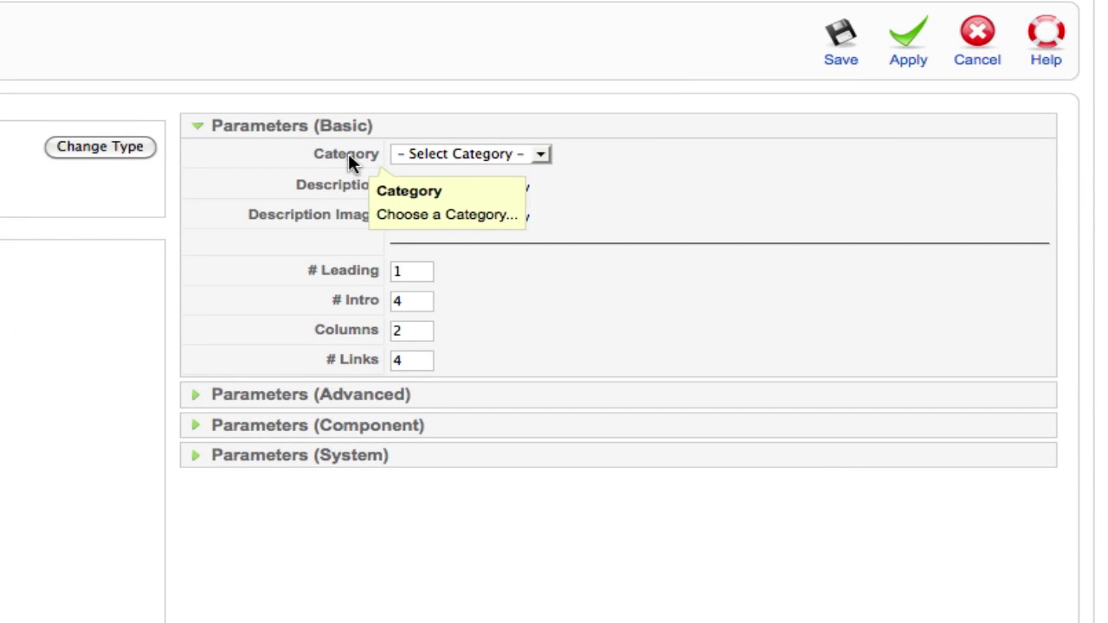
pyautogui.click(451, 151)
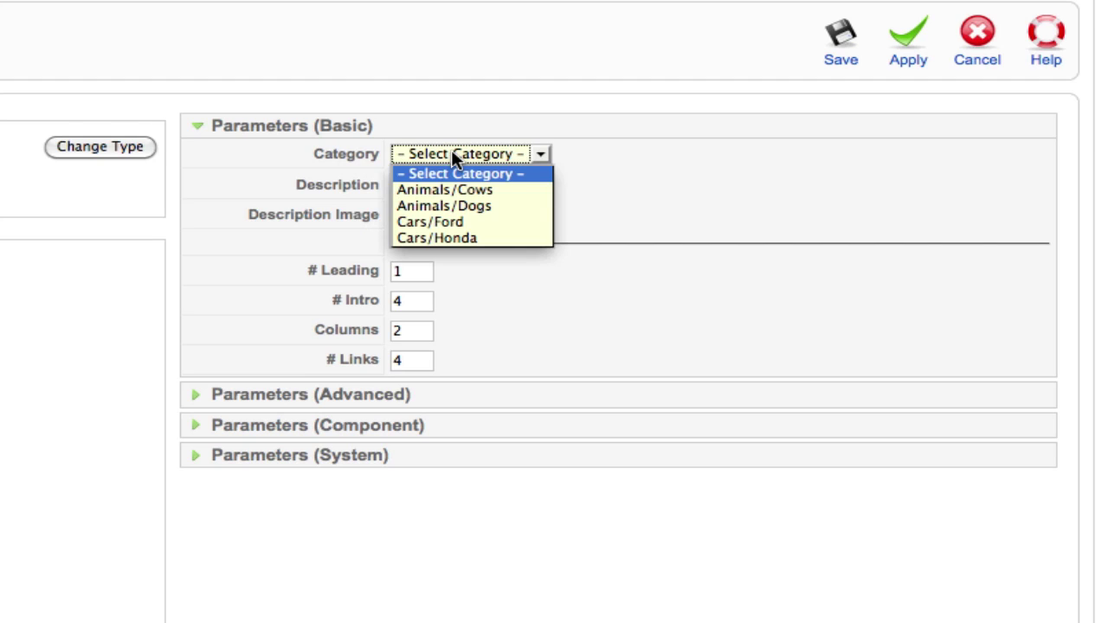
pyautogui.click(508, 208)
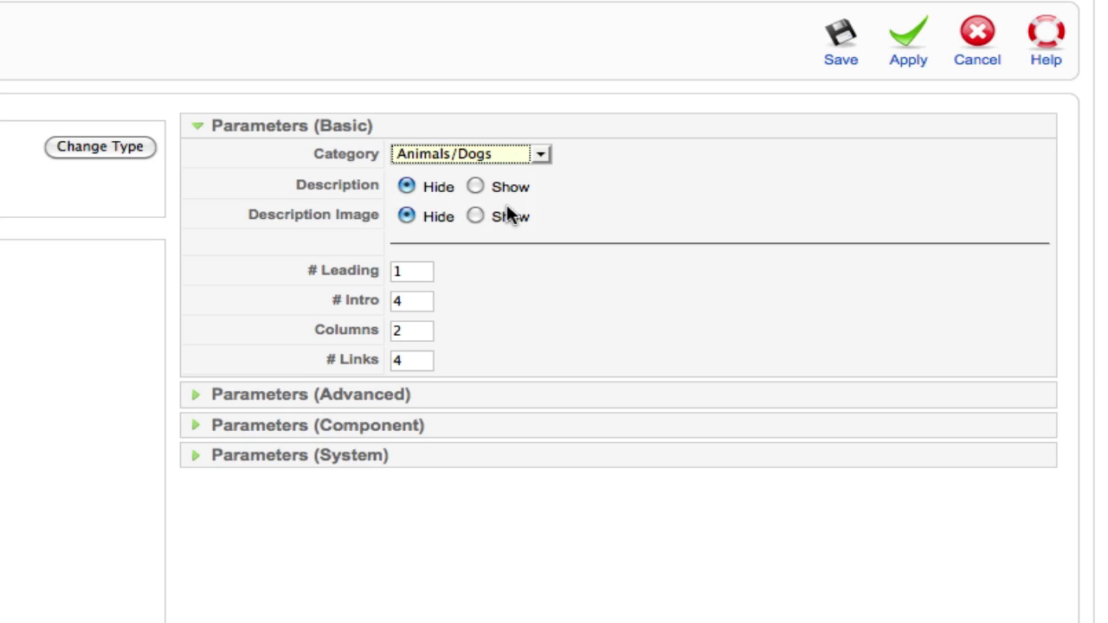
pyautogui.moveTo(310, 214)
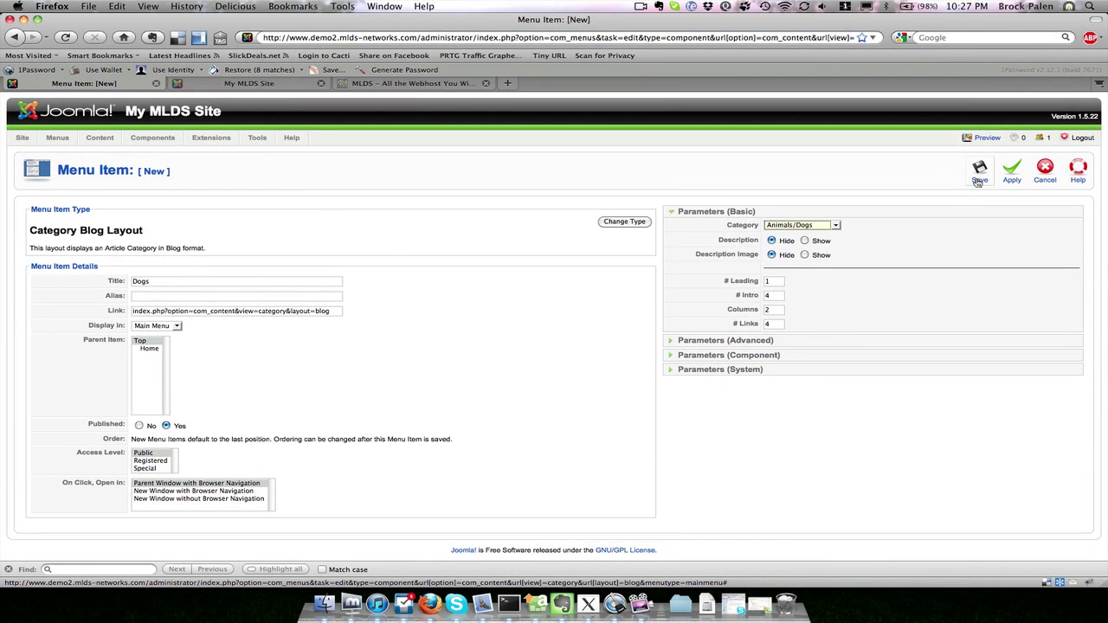
pyautogui.click(958, 161)
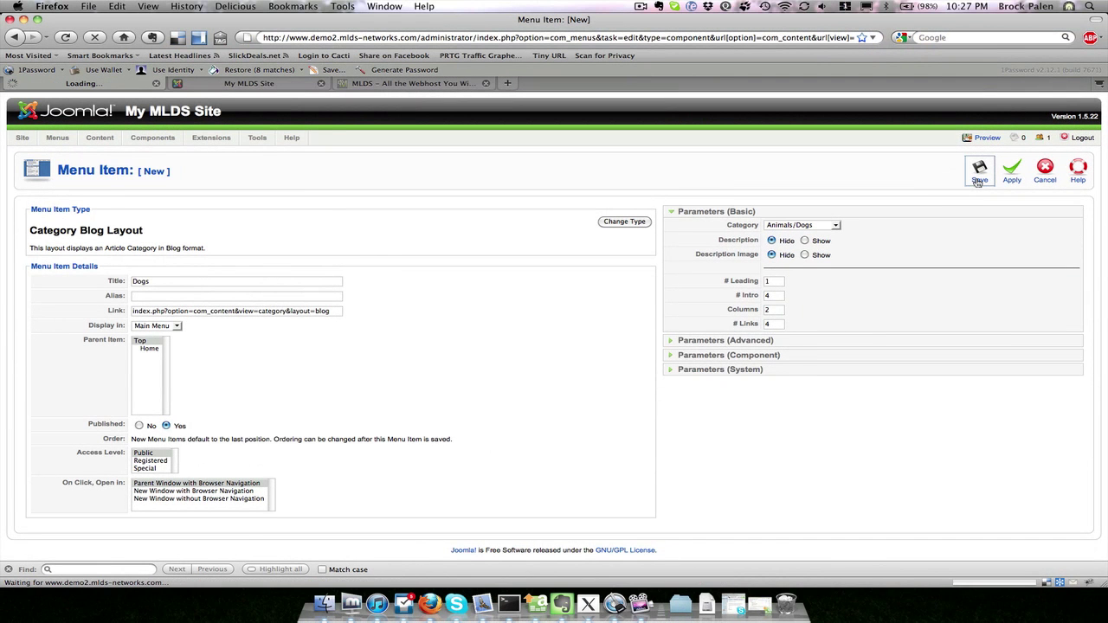
pyautogui.click(277, 84)
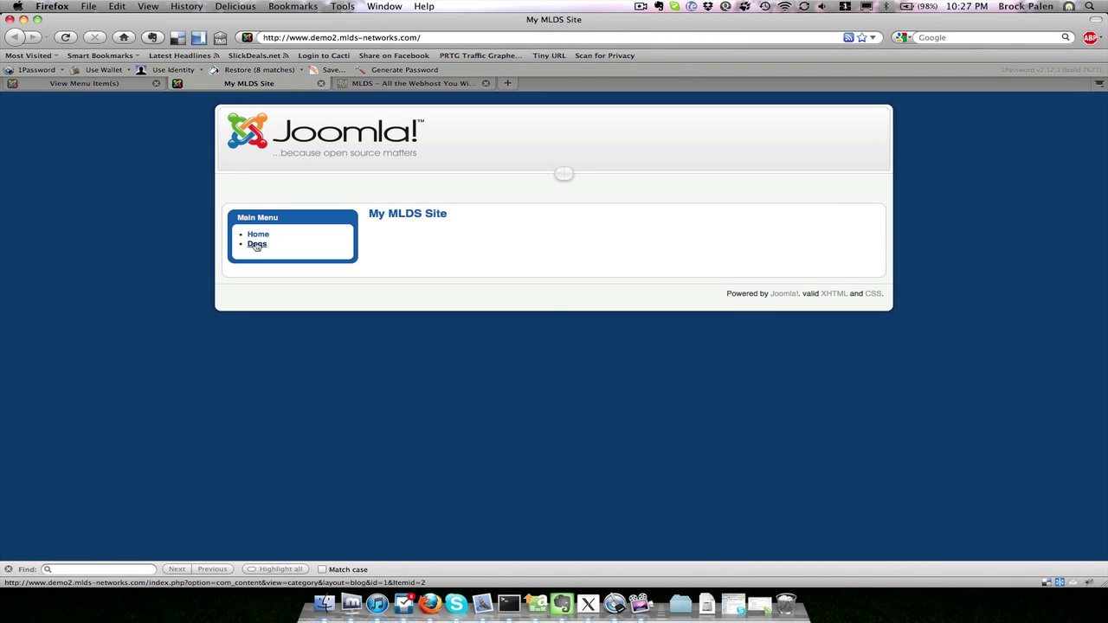
pyautogui.click(256, 245)
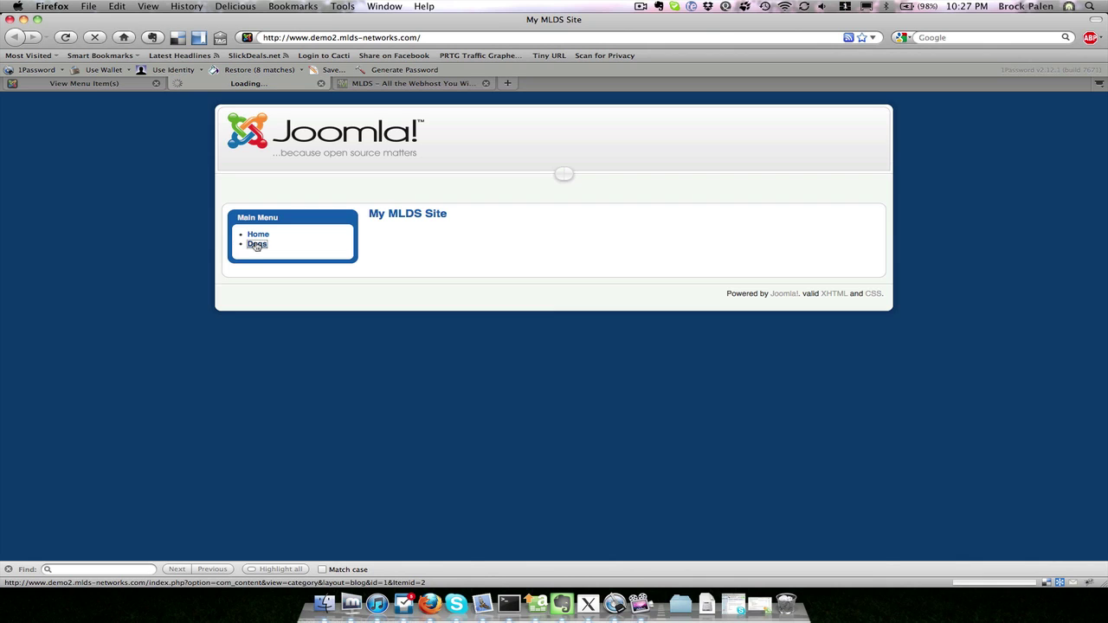
pyautogui.scroll(-2, 336, 301)
pyautogui.scroll(-1, 336, 300)
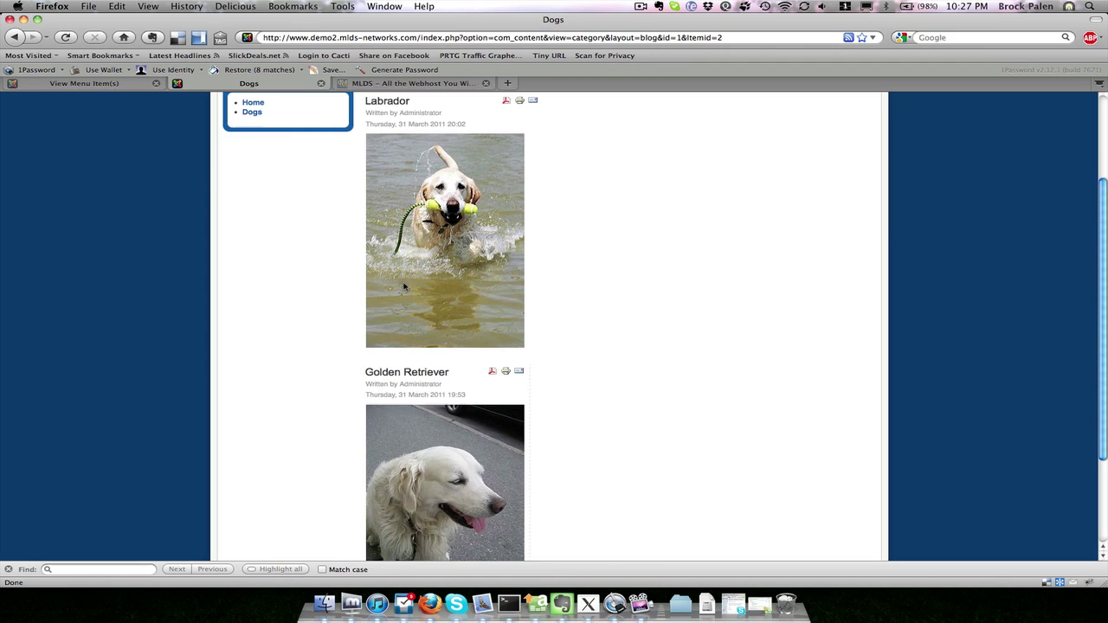
pyautogui.scroll(3, 404, 292)
pyautogui.scroll(-5, 404, 290)
pyautogui.scroll(5, 403, 286)
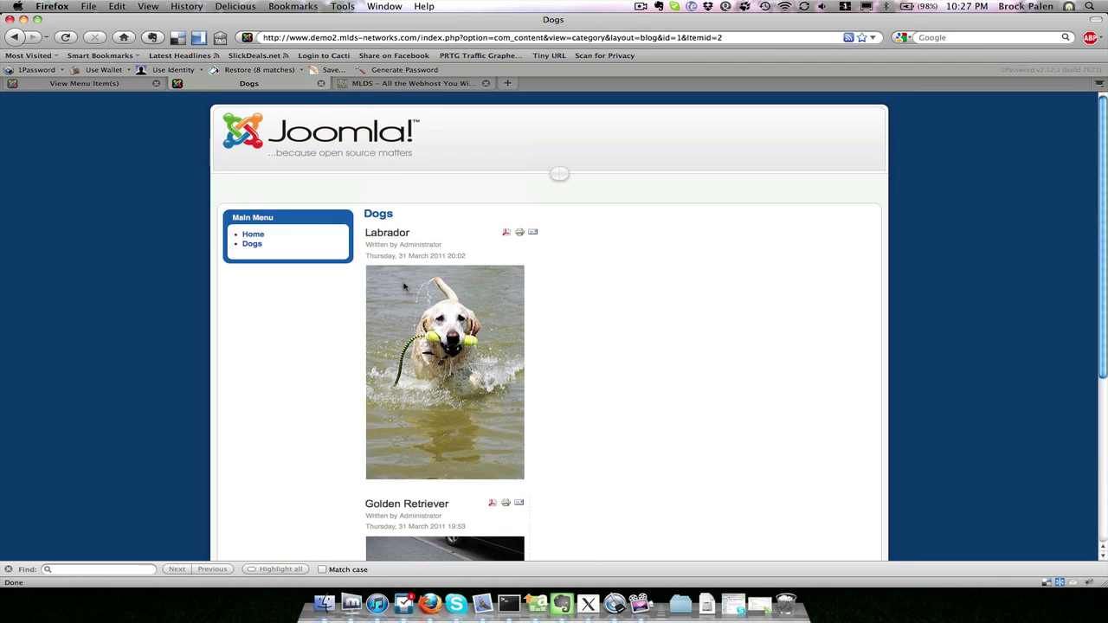
pyautogui.click(66, 83)
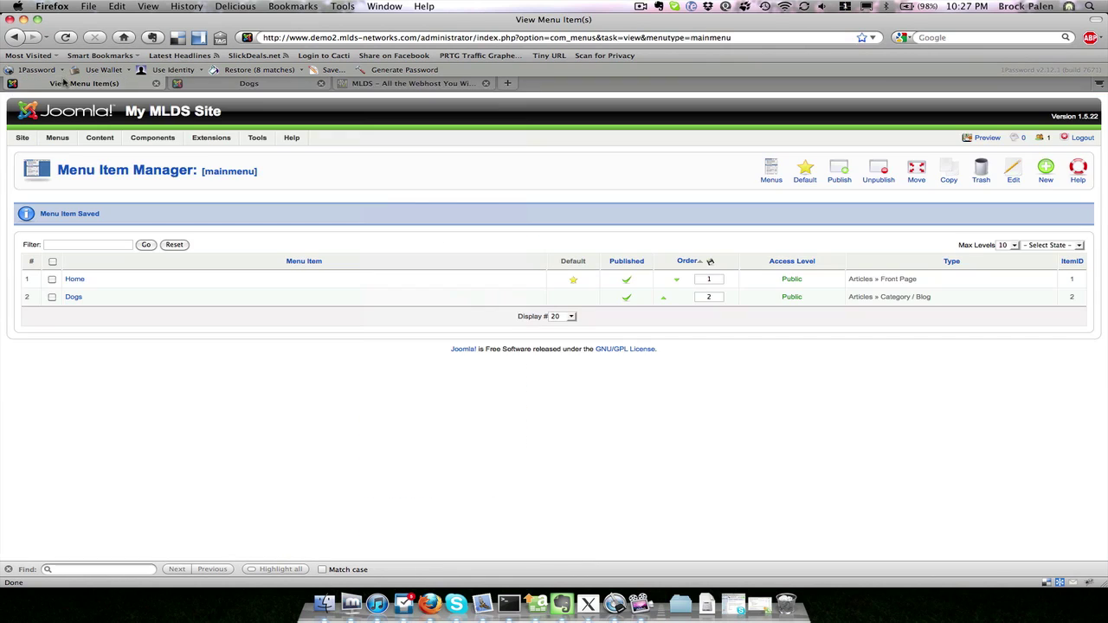
# Create and save an Article Layout item 'Jersey Cows' linked to the Jersey Cows article
pyautogui.click(1046, 169)
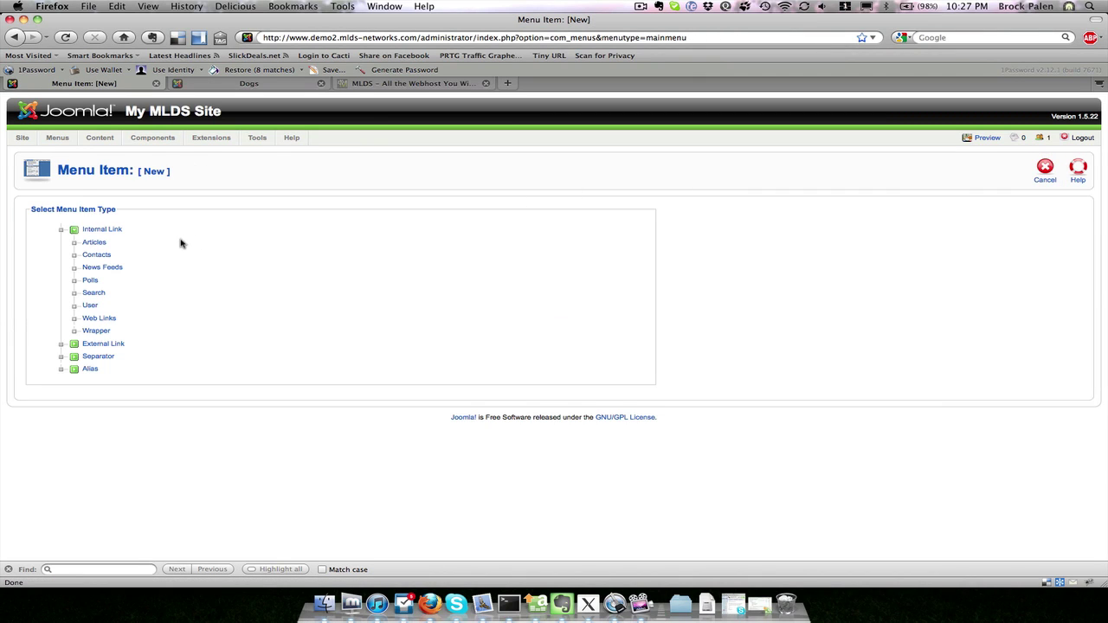
pyautogui.click(92, 244)
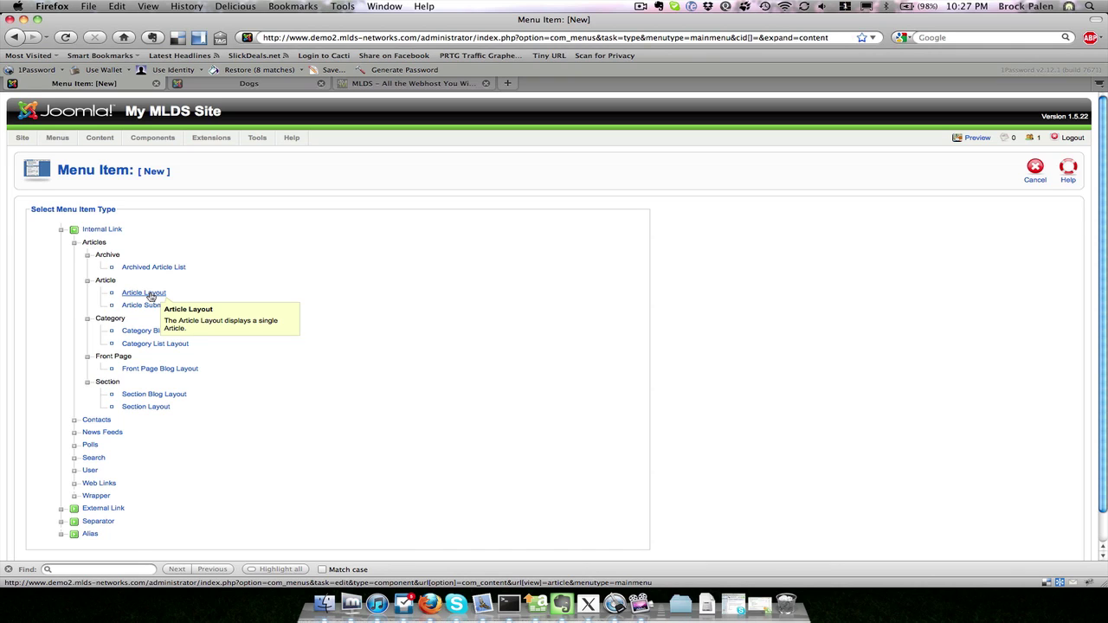
pyautogui.click(144, 294)
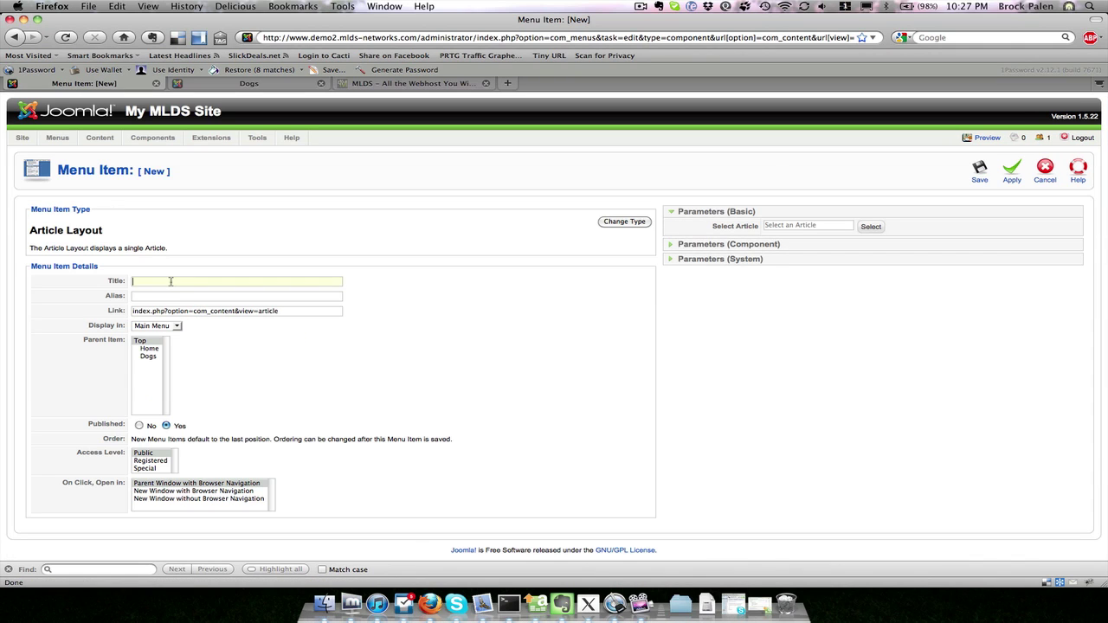
pyautogui.write('Jersey C')
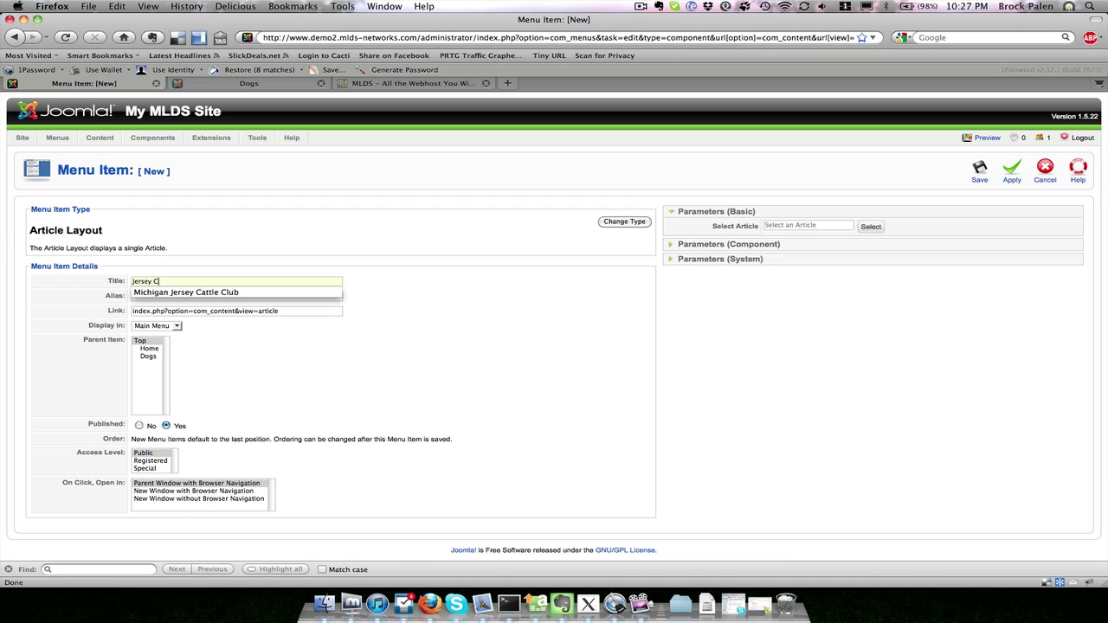
pyautogui.write('ows')
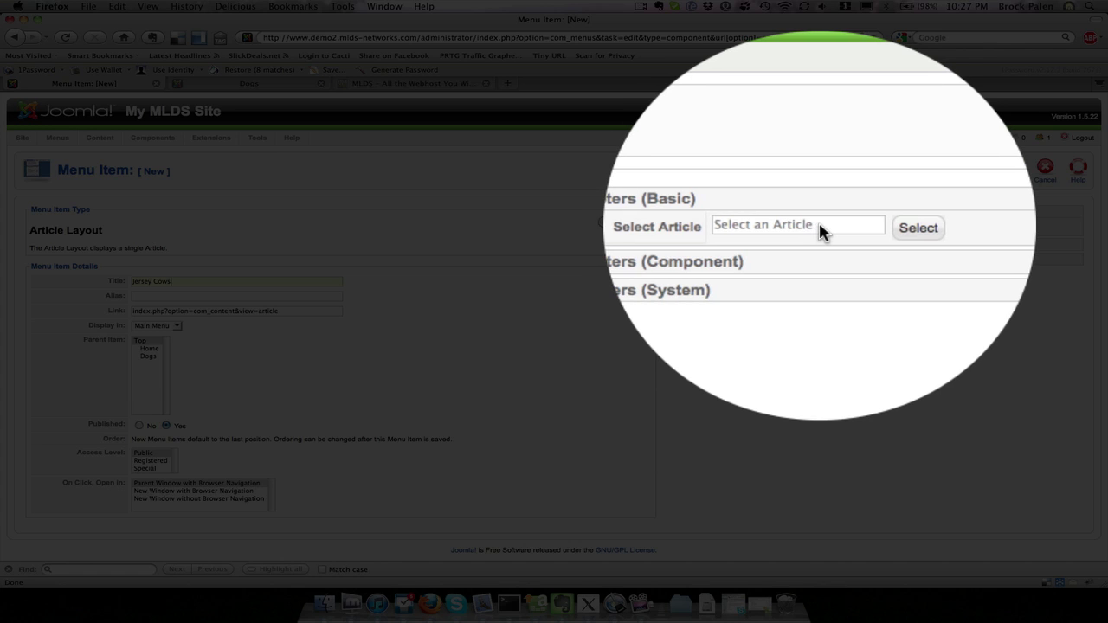
pyautogui.click(878, 228)
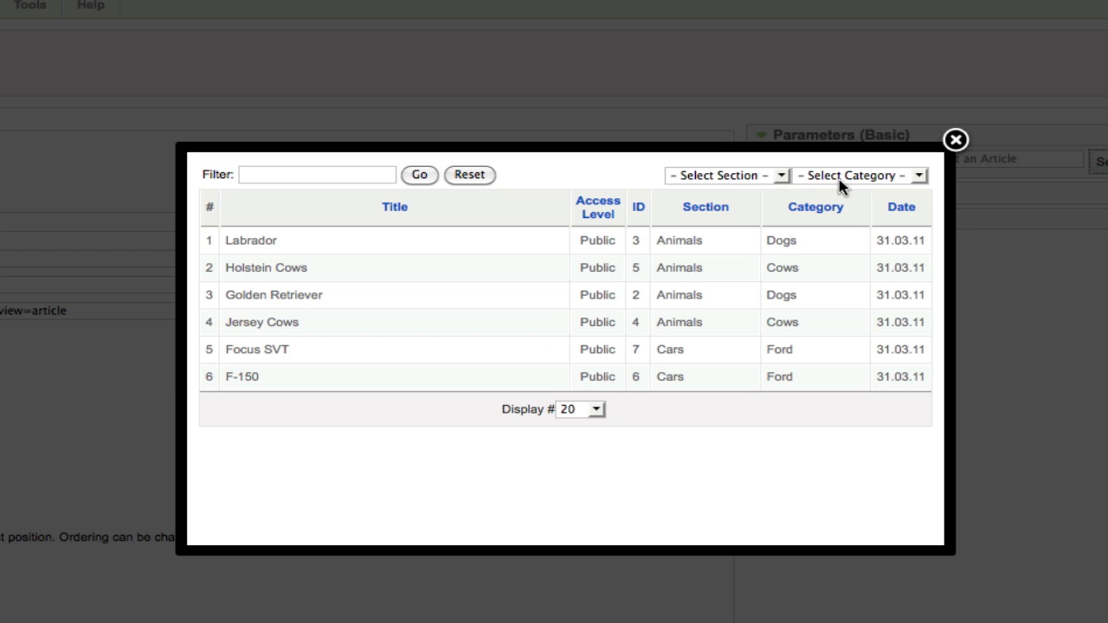
pyautogui.click(262, 322)
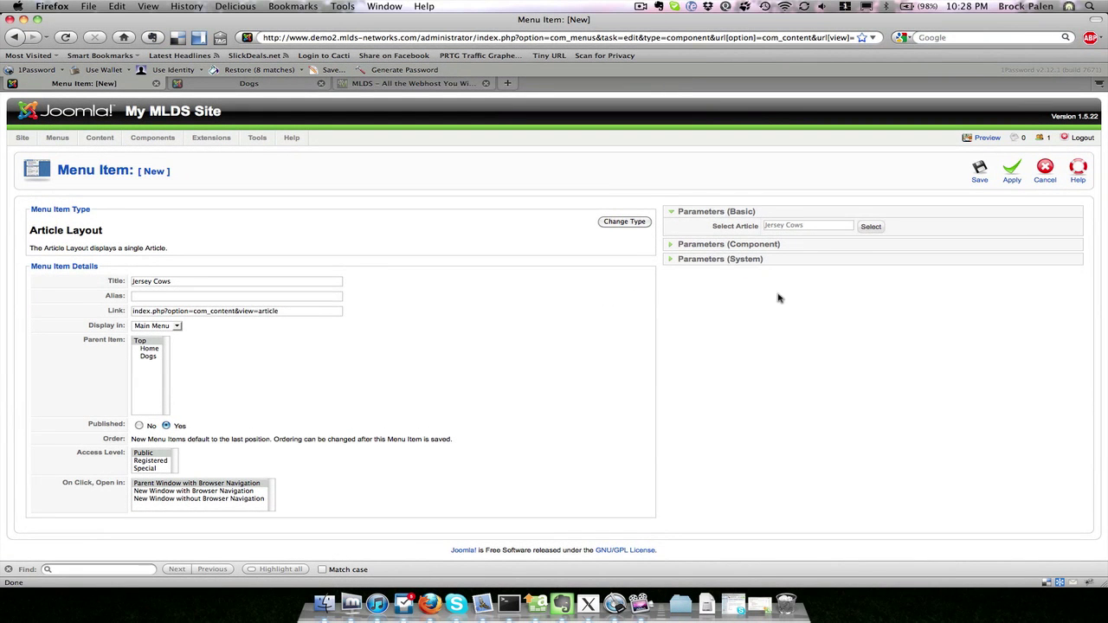
pyautogui.click(979, 171)
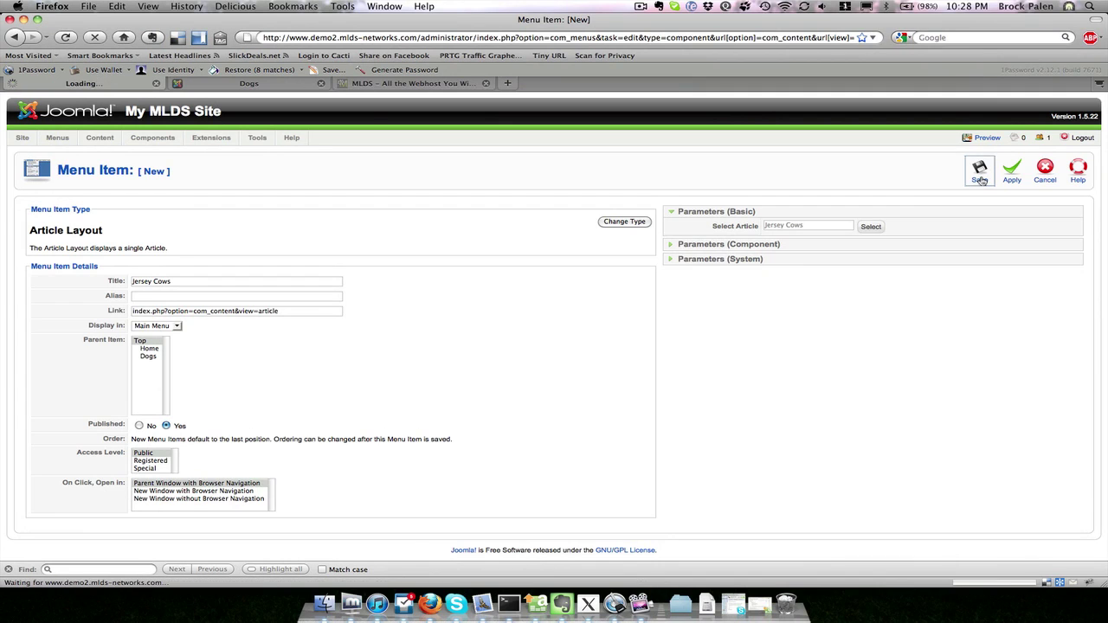
pyautogui.click(279, 86)
pyautogui.click(257, 235)
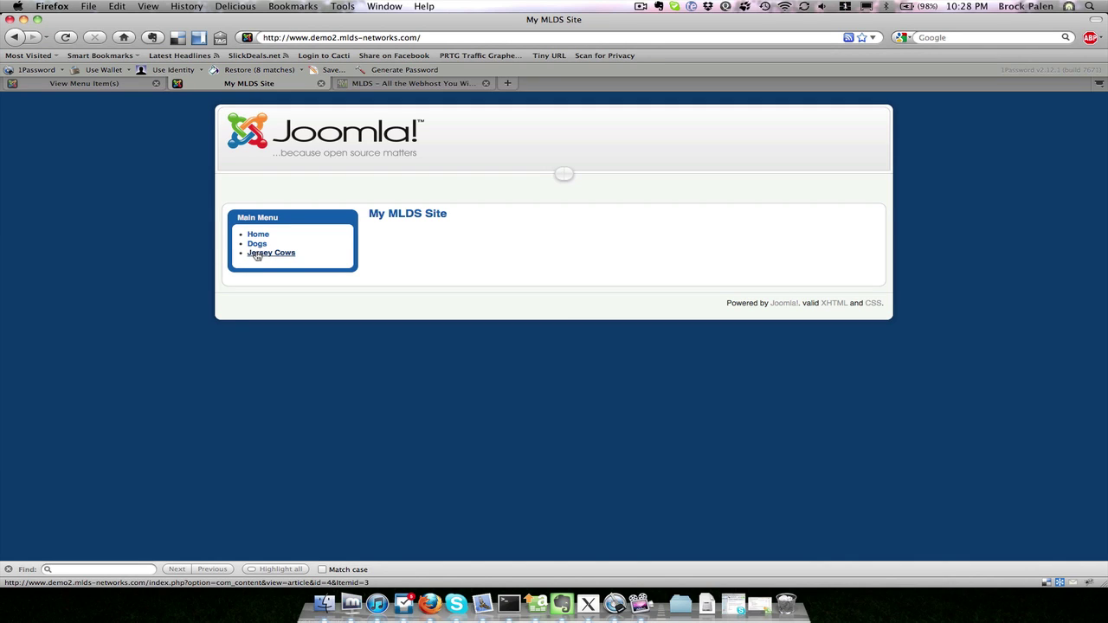
pyautogui.click(257, 255)
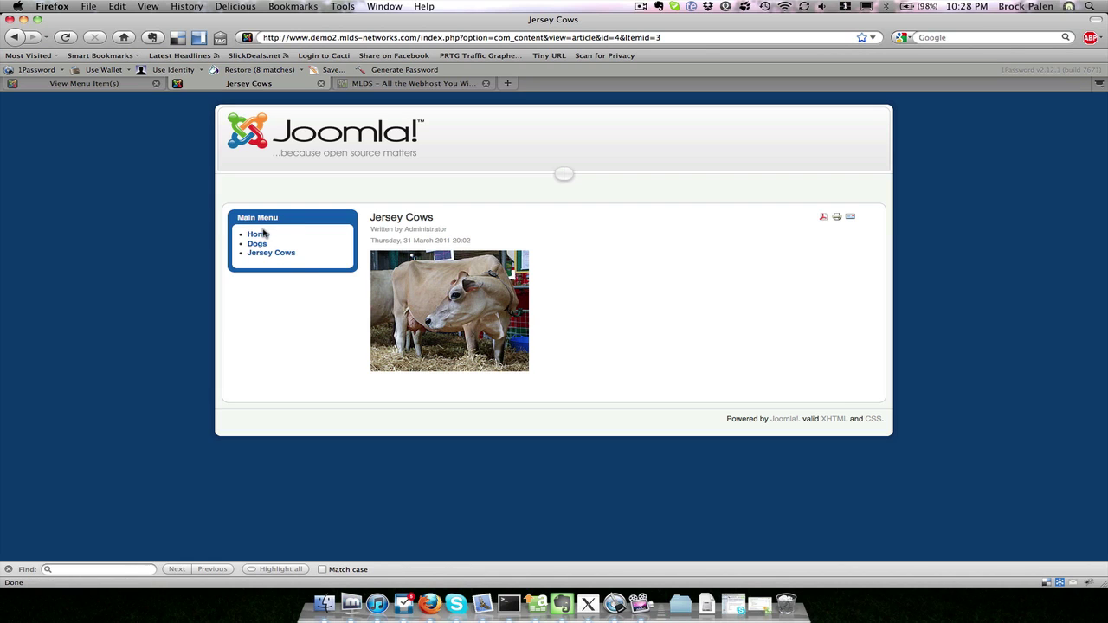
pyautogui.click(83, 83)
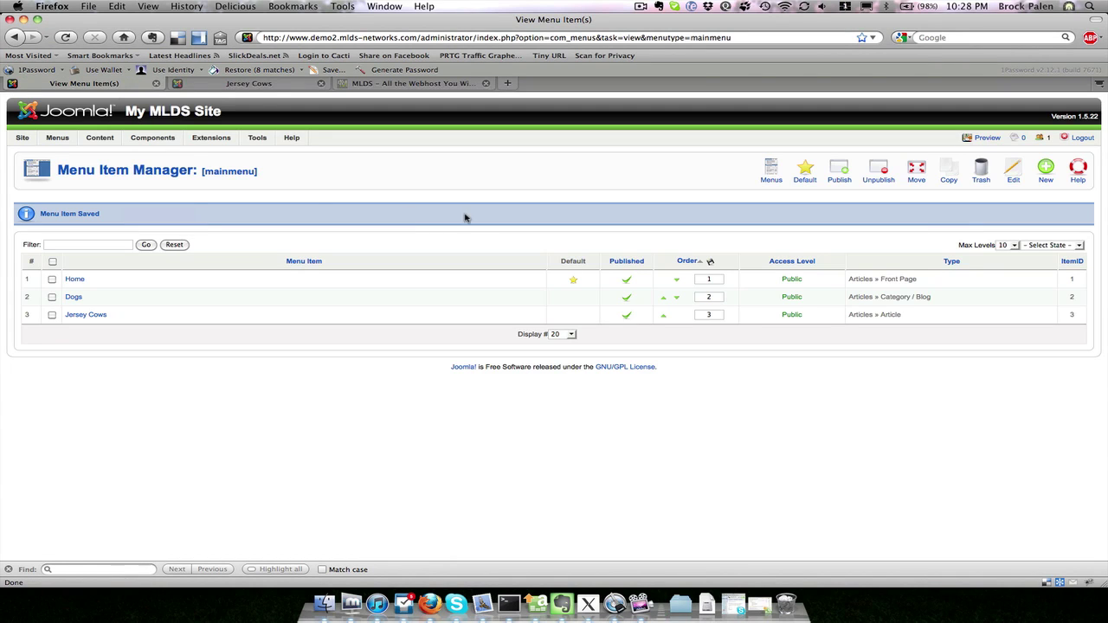
# Create and save a Category List Layout item titled 'Dog List' for Animals/Dogs
pyautogui.click(1047, 171)
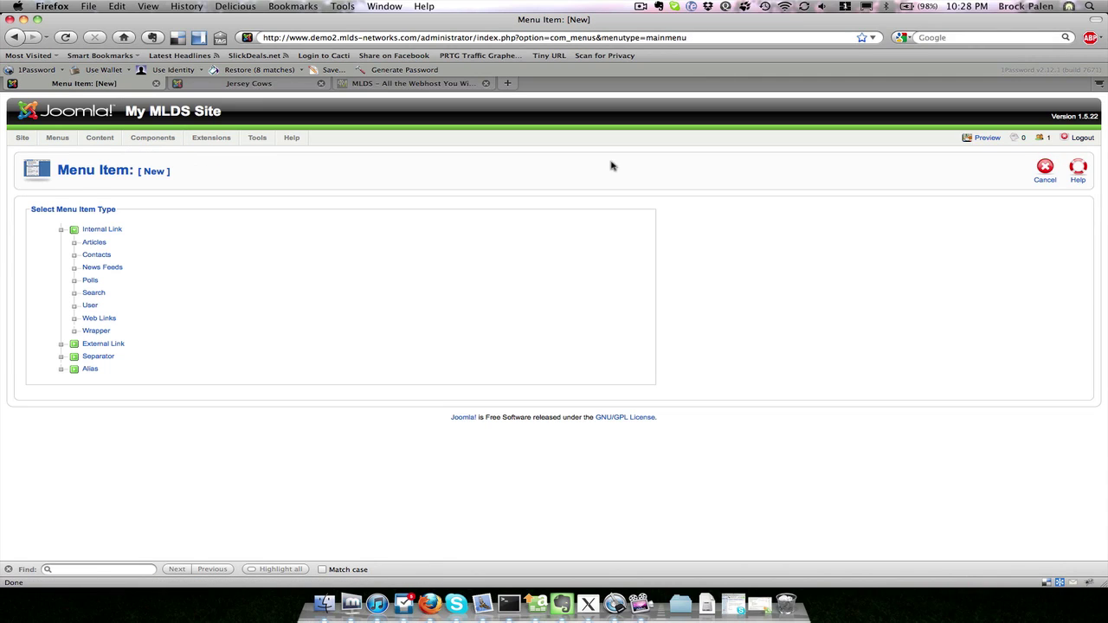
pyautogui.click(87, 246)
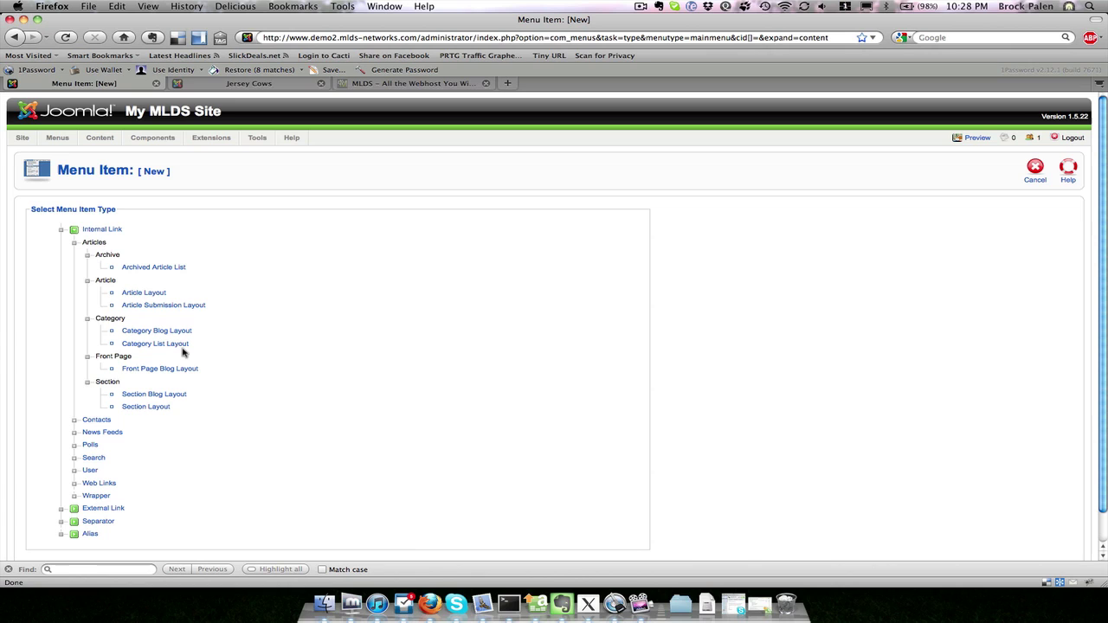
pyautogui.click(155, 344)
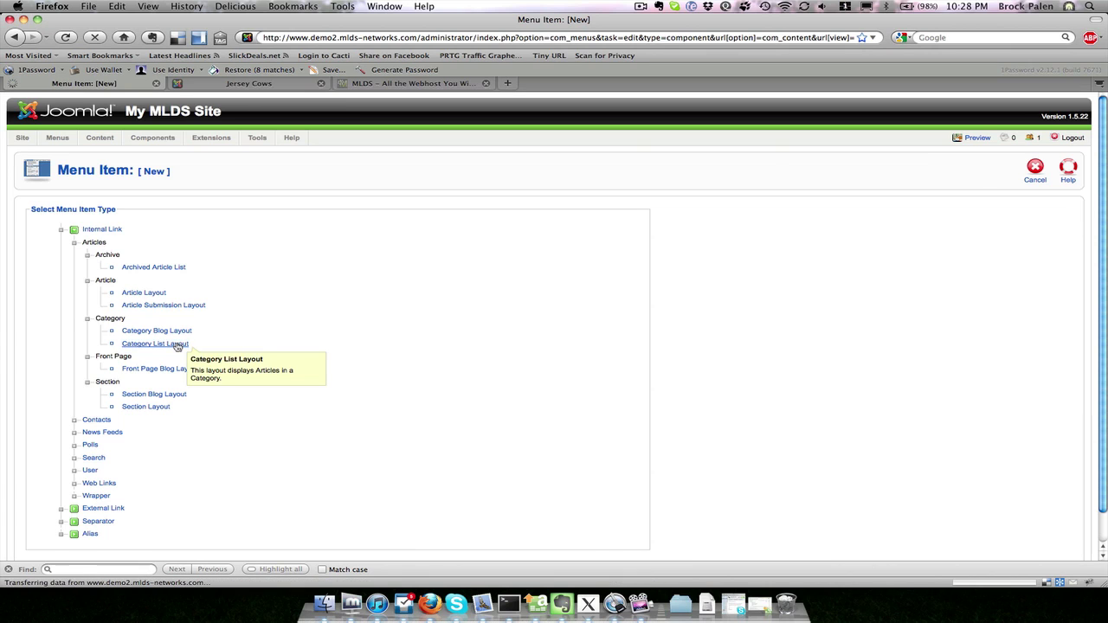
pyautogui.click(229, 287)
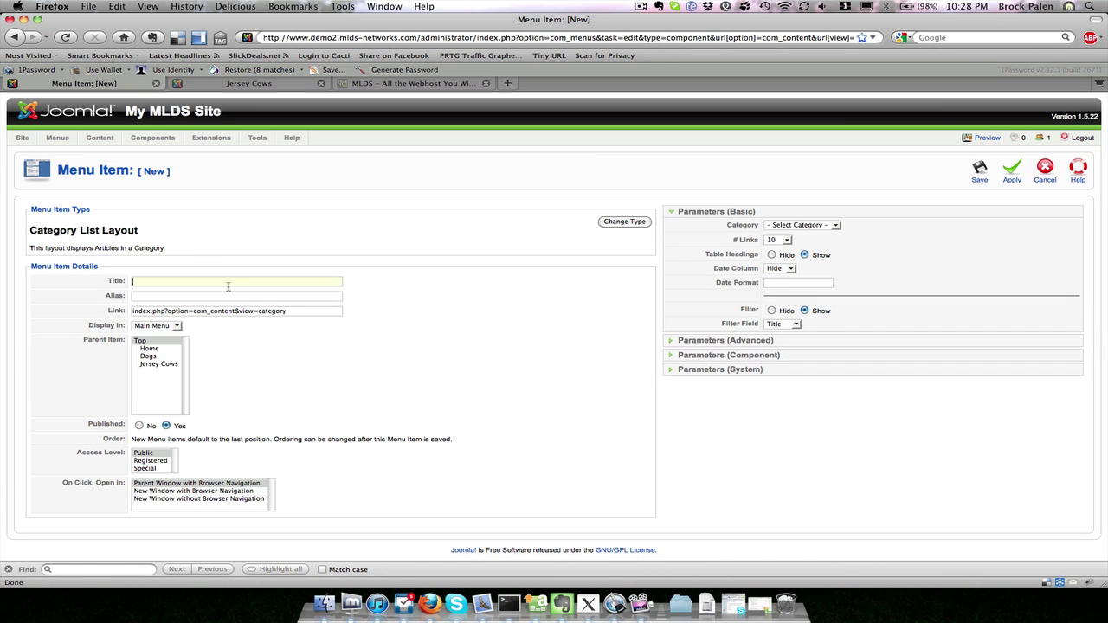
pyautogui.write('Docs ')
pyautogui.write('g ')
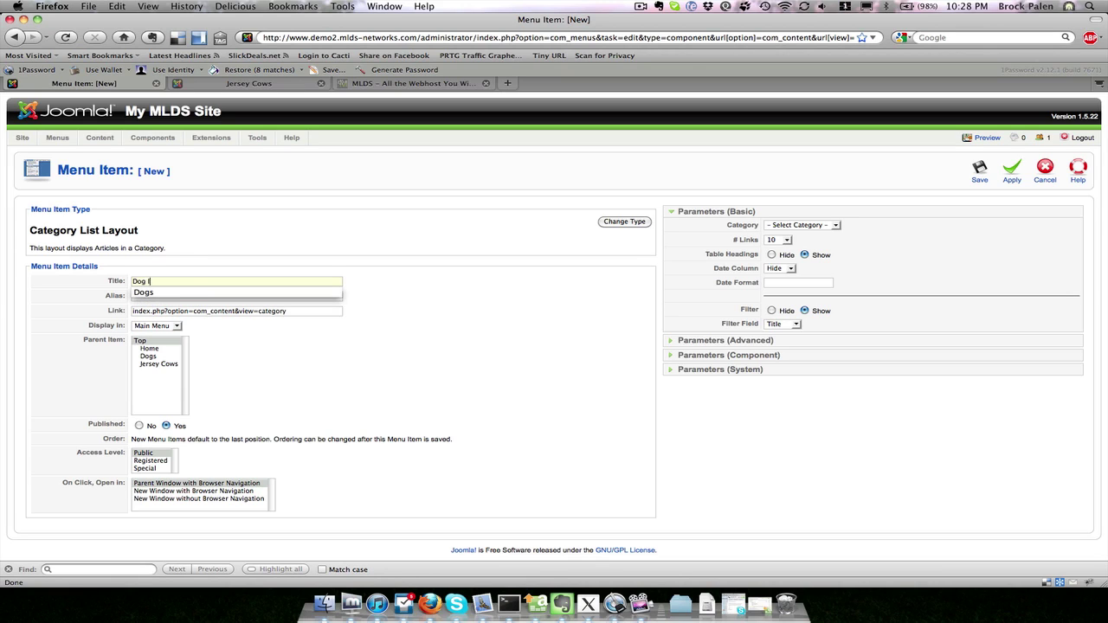
pyautogui.write('List')
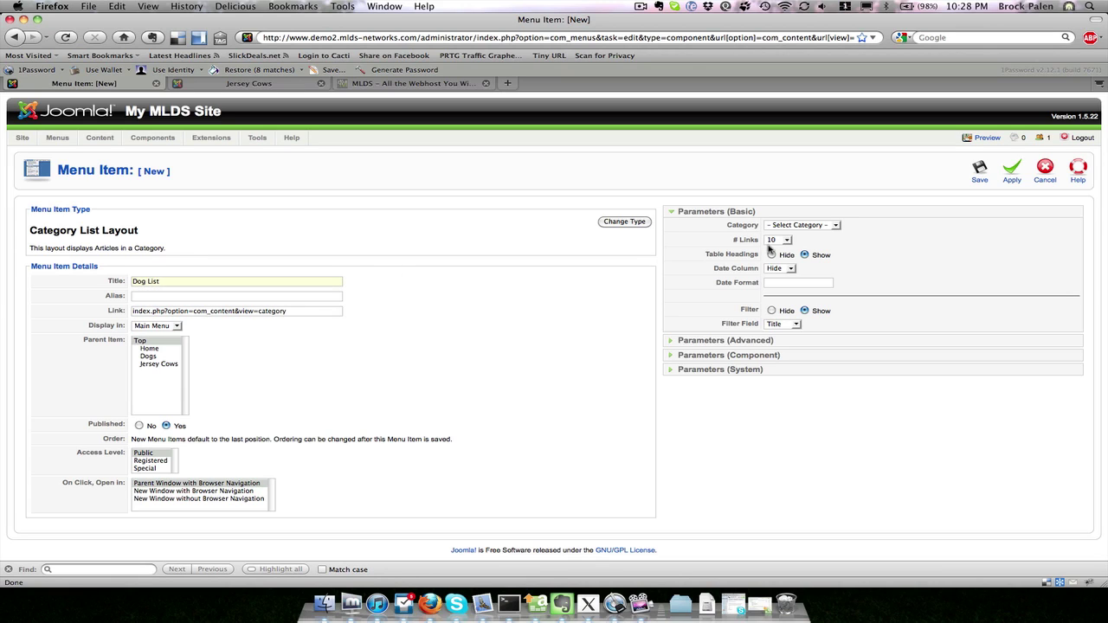
pyautogui.click(798, 227)
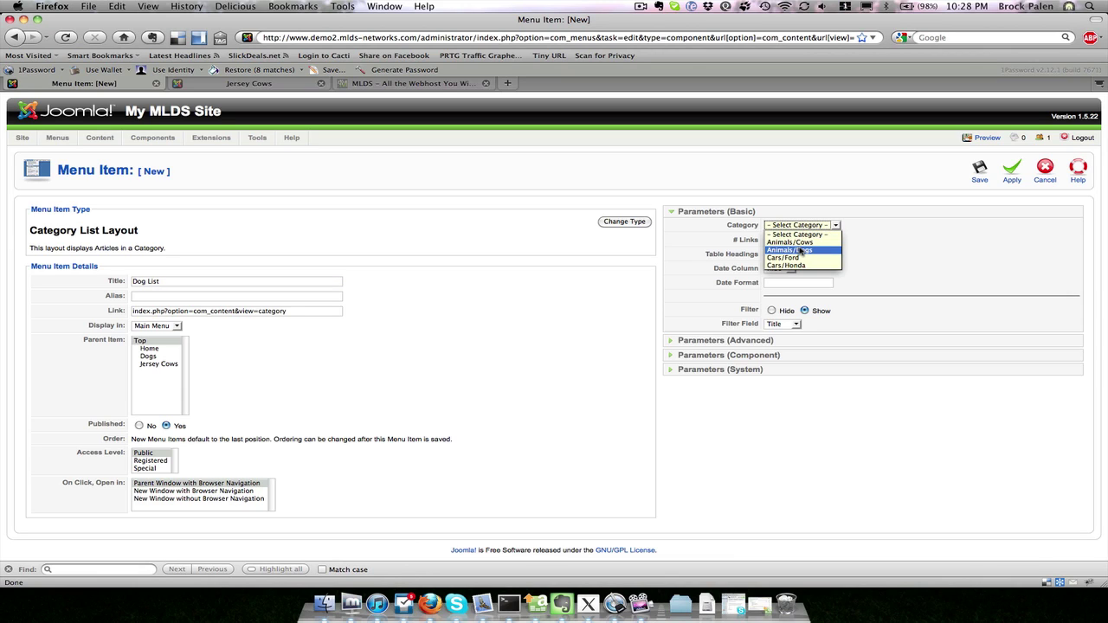
pyautogui.click(801, 250)
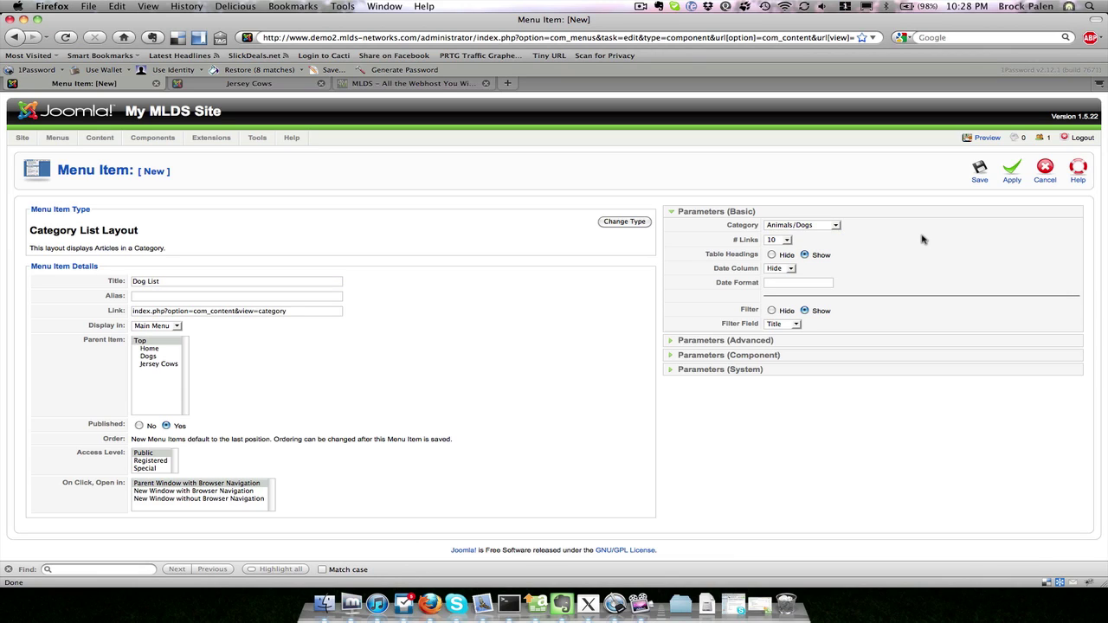
pyautogui.click(980, 174)
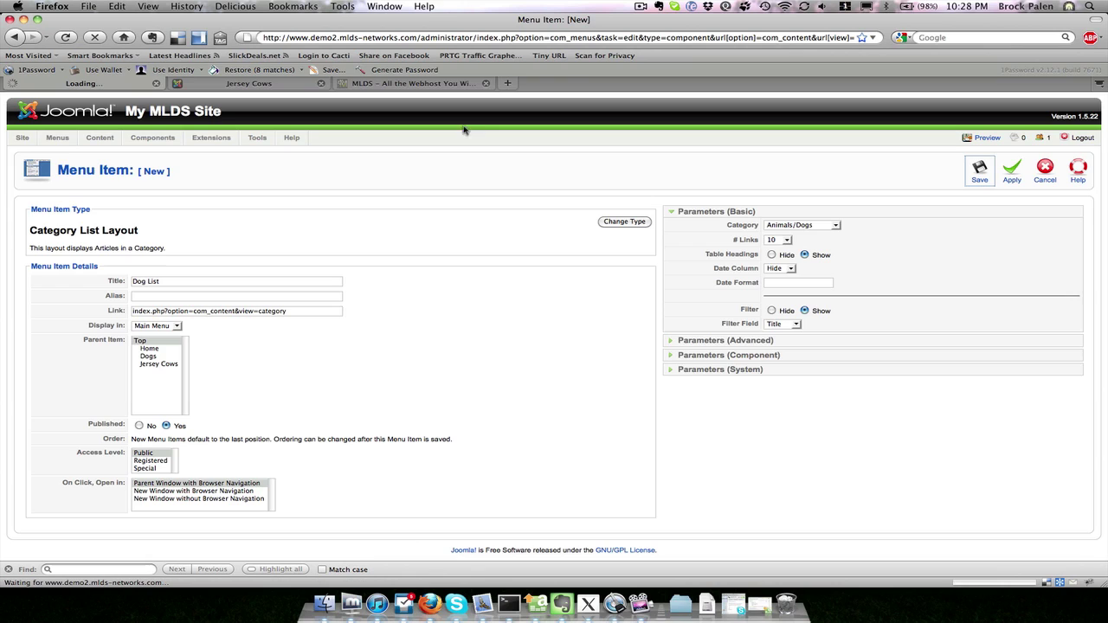
# Reload the site and check the Dog List page's Labrador and Golden Retriever articles
pyautogui.click(238, 84)
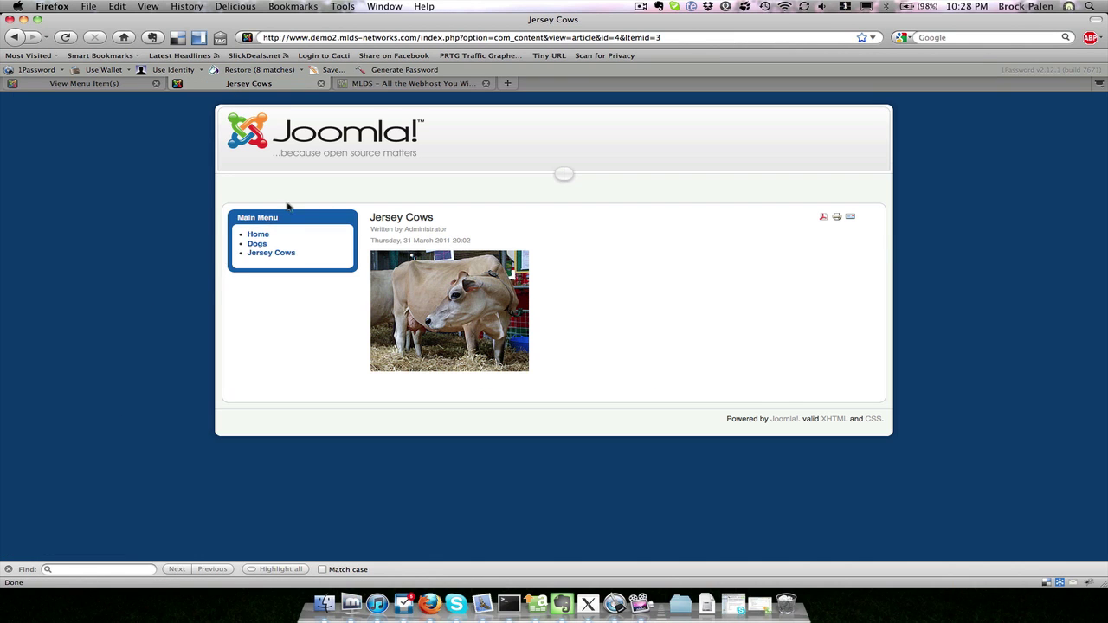
pyautogui.click(258, 234)
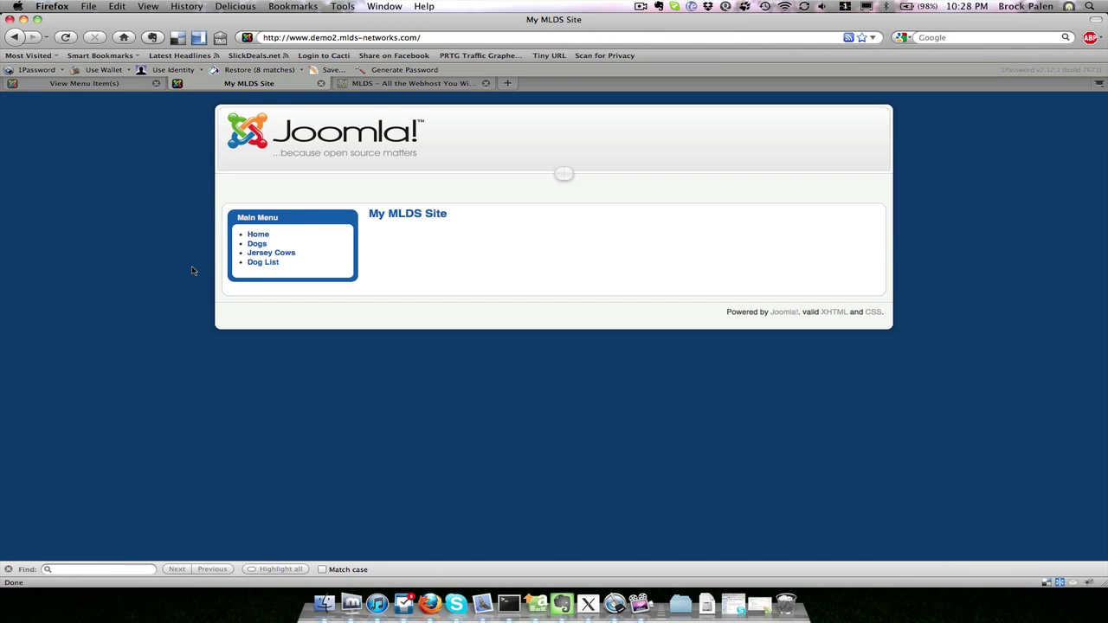
pyautogui.click(257, 264)
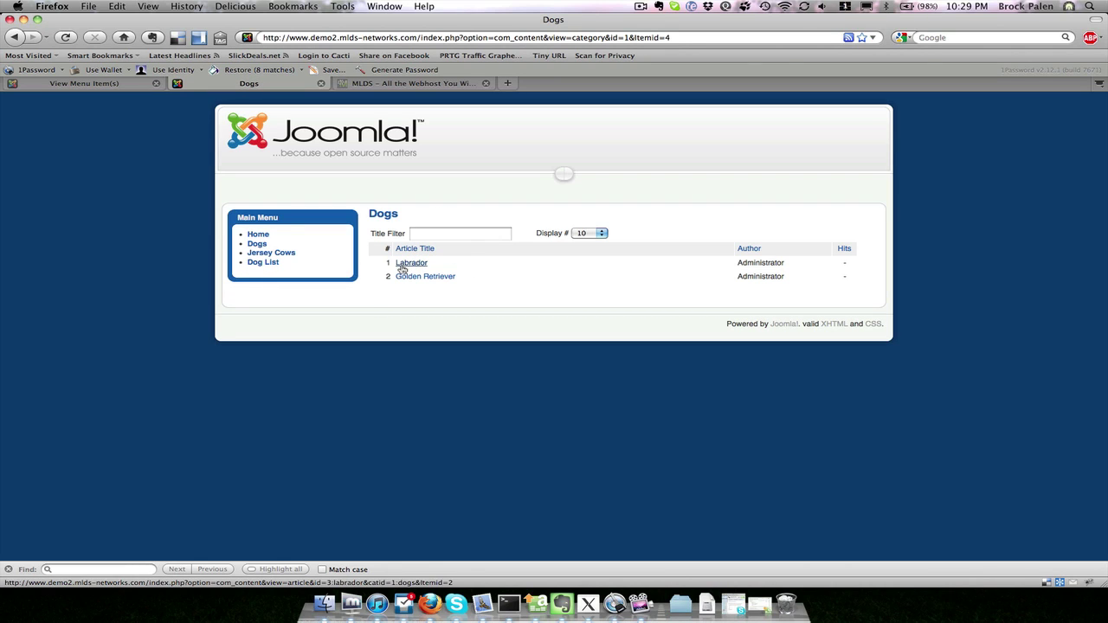
pyautogui.click(410, 265)
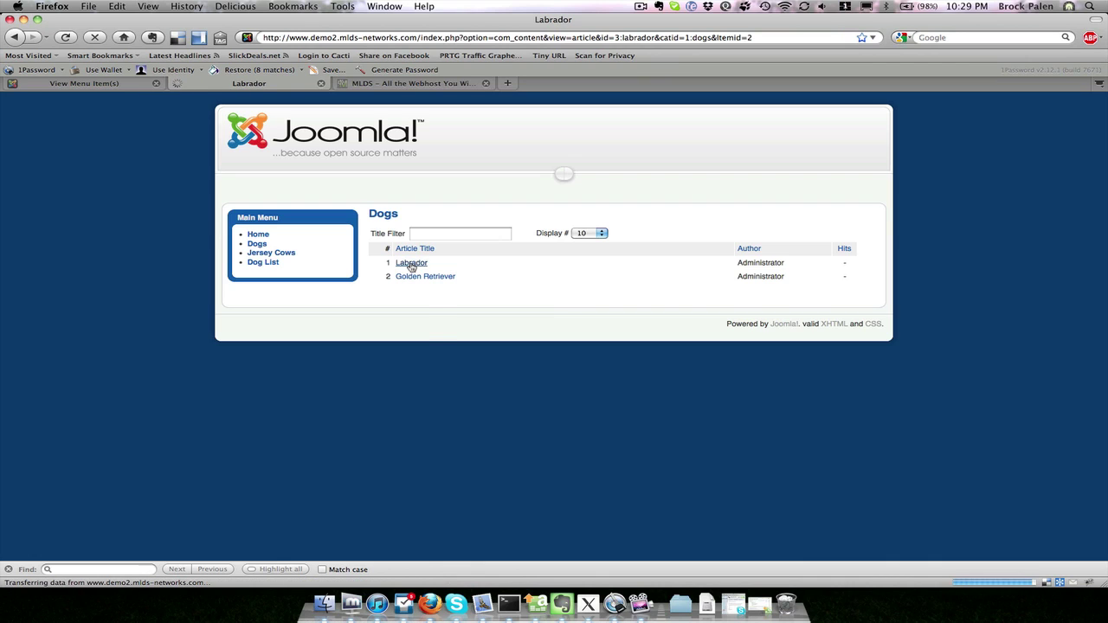
pyautogui.press('super+Left')
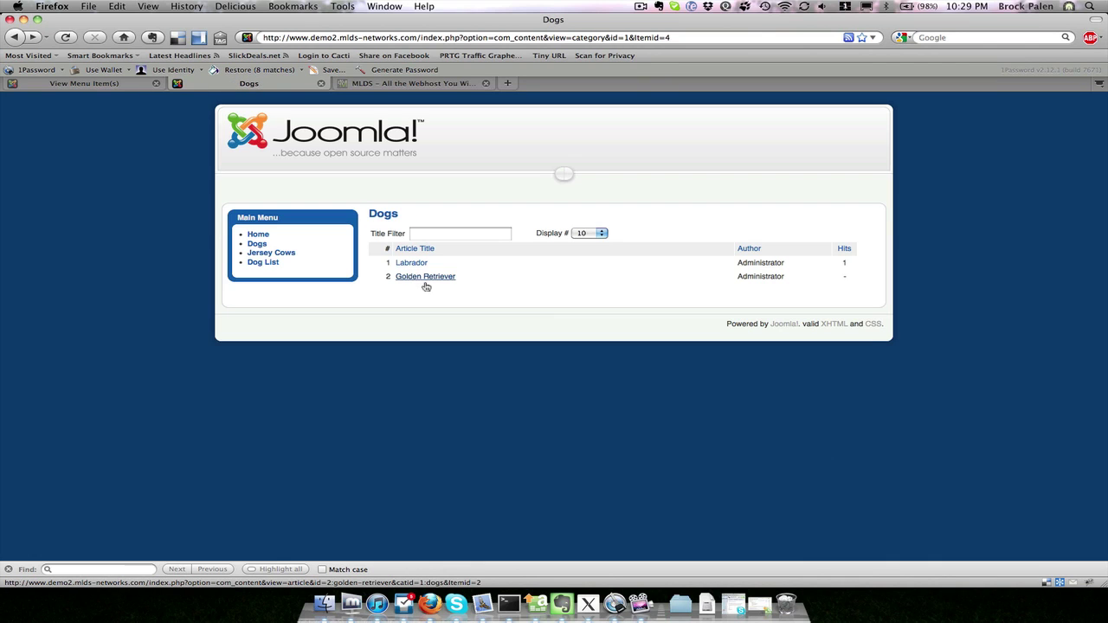
pyautogui.click(425, 281)
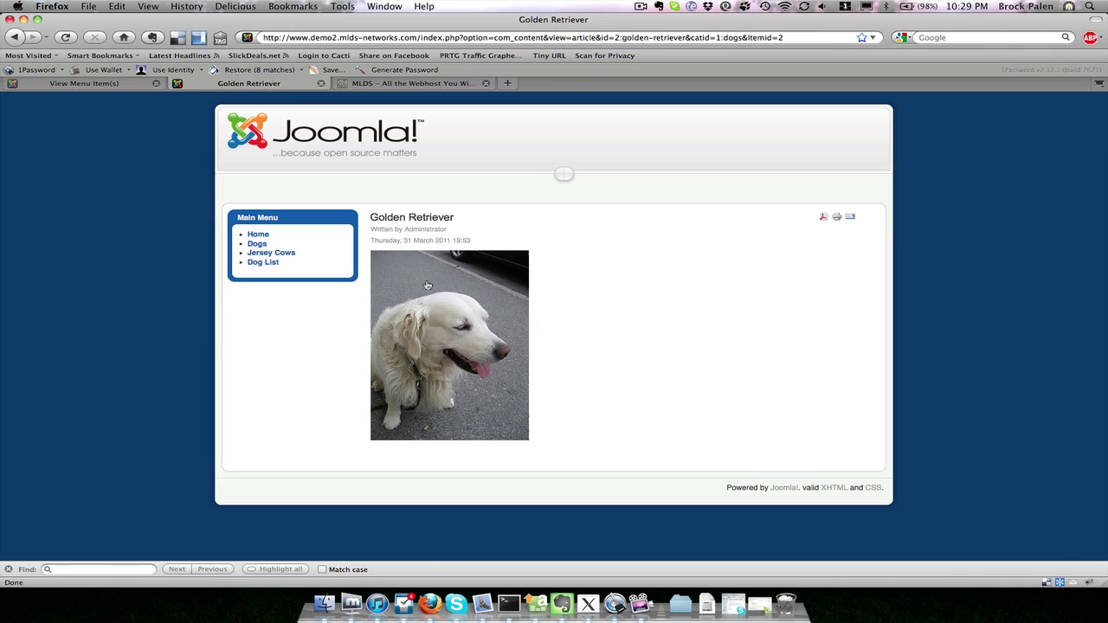
pyautogui.press('super+Left')
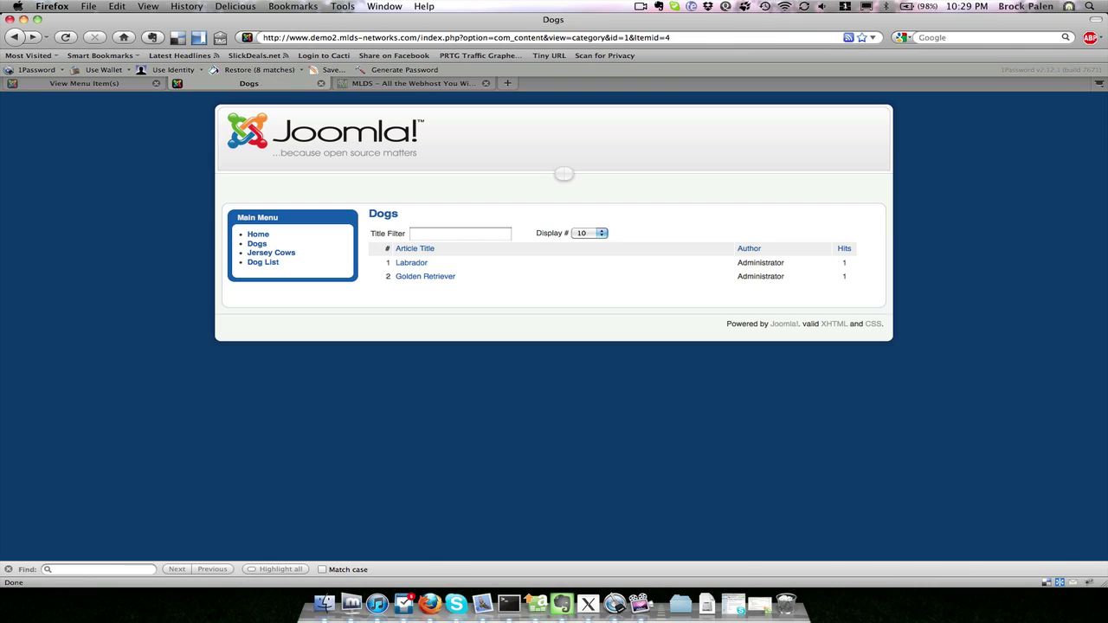
# Open the Dogs blog page from Main Menu and scroll through its articles
pyautogui.click(257, 244)
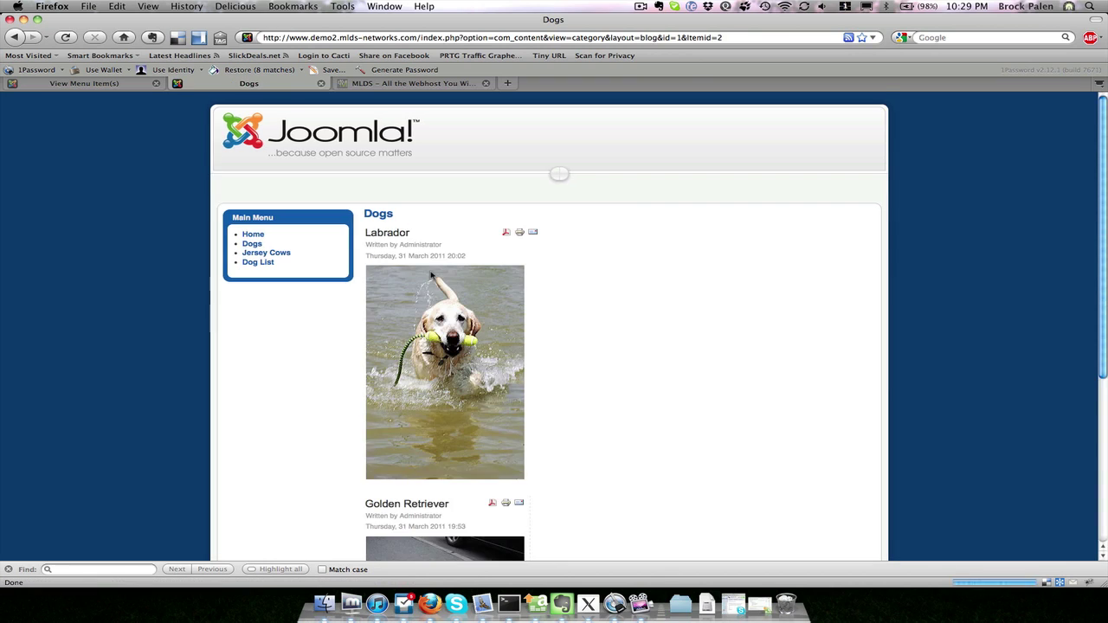
pyautogui.scroll(-6, 431, 275)
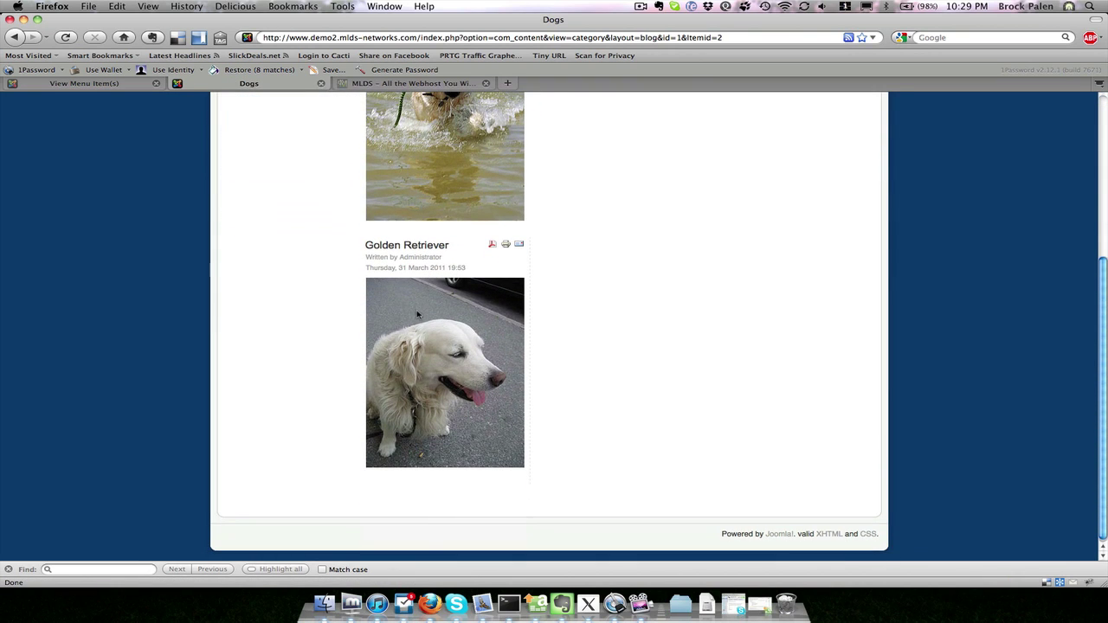
pyautogui.scroll(6, 405, 371)
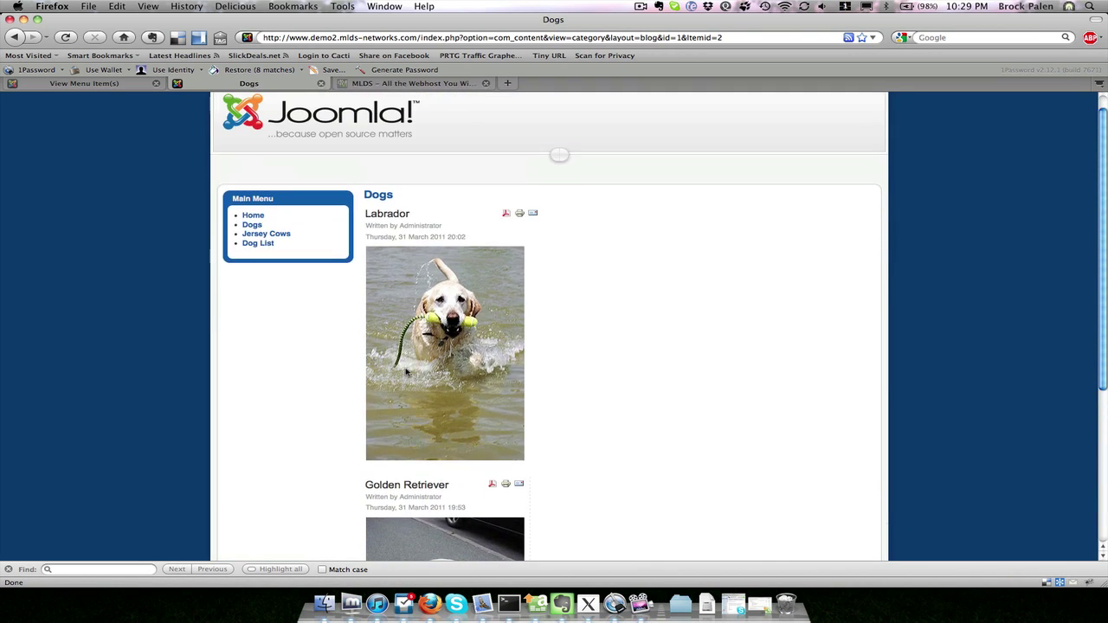
pyautogui.scroll(-4, 405, 371)
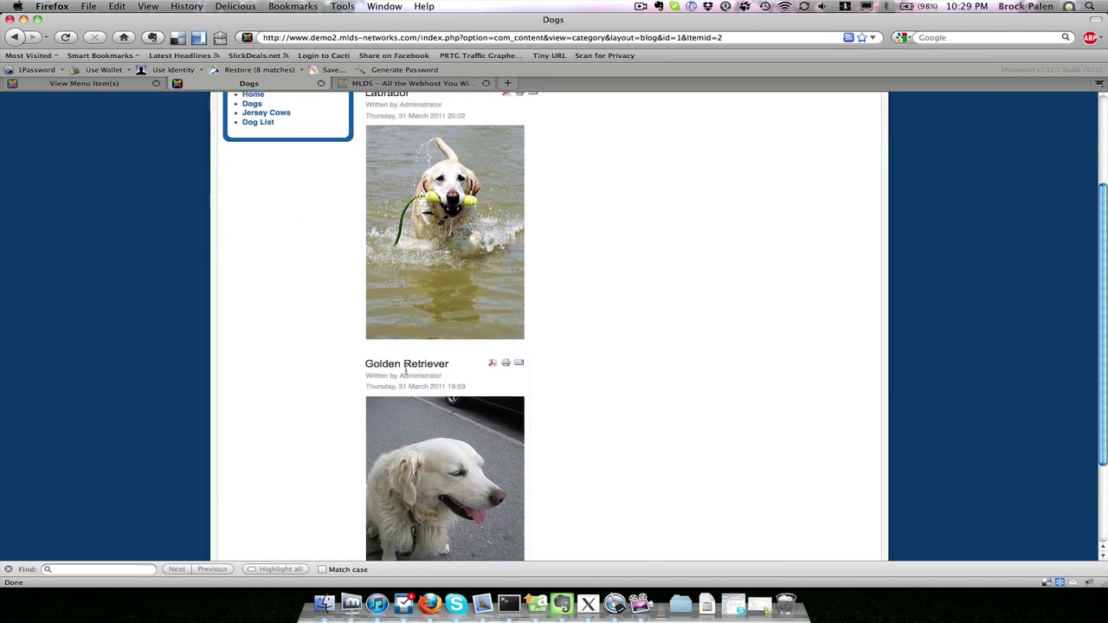
pyautogui.scroll(3, 405, 370)
pyautogui.scroll(1, 405, 371)
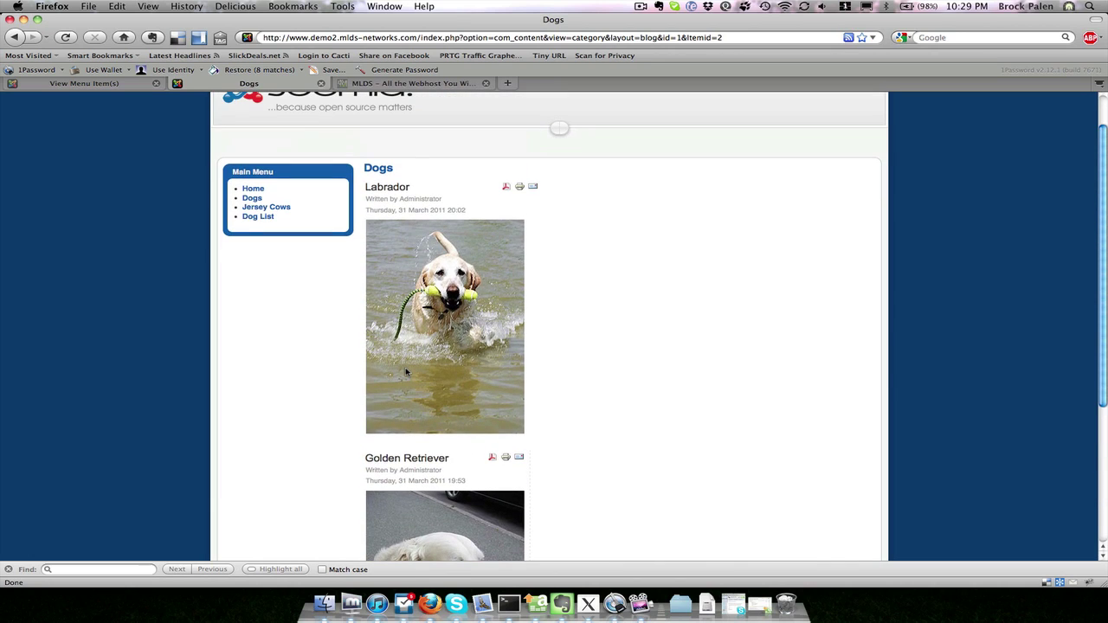
pyautogui.scroll(2, 405, 371)
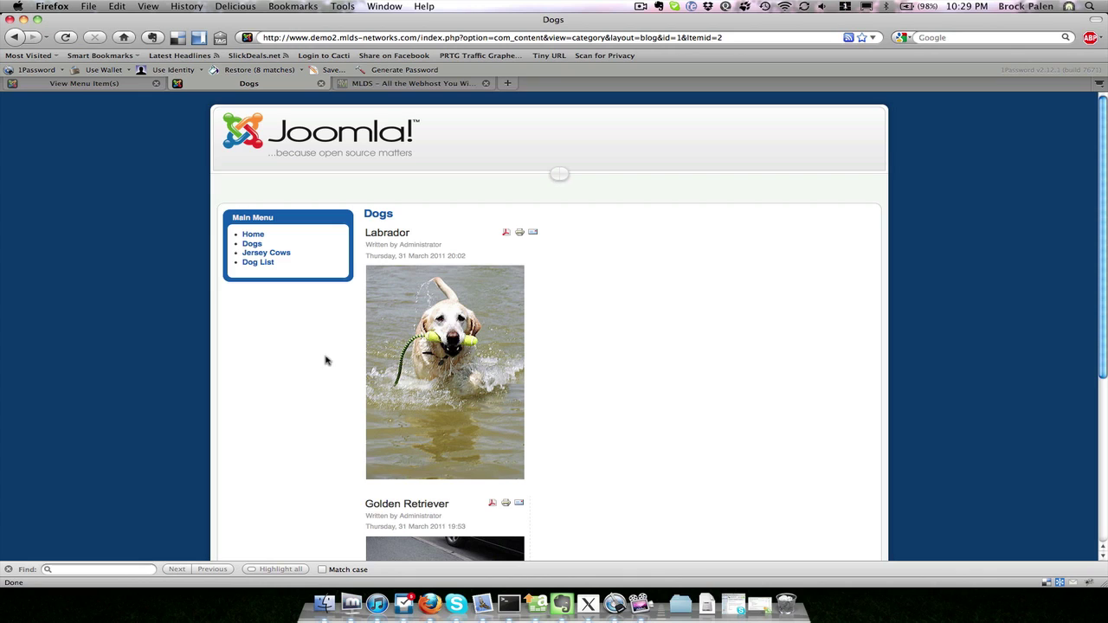
# Open the Dogs menu item and review its # Leading, # Intro and Columns settings
pyautogui.click(122, 84)
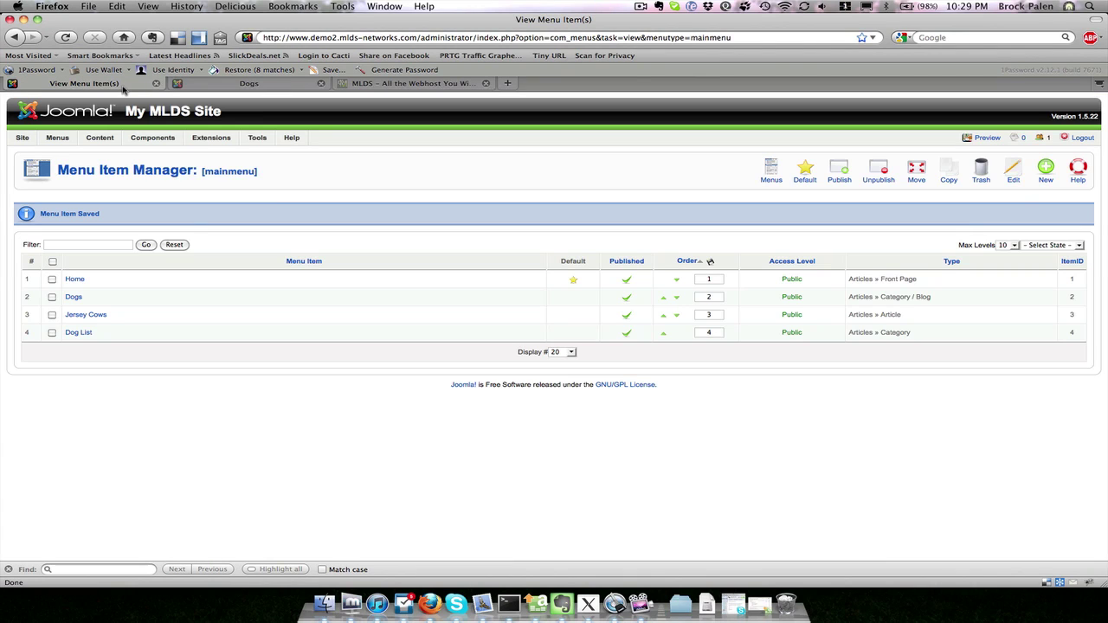
pyautogui.click(72, 297)
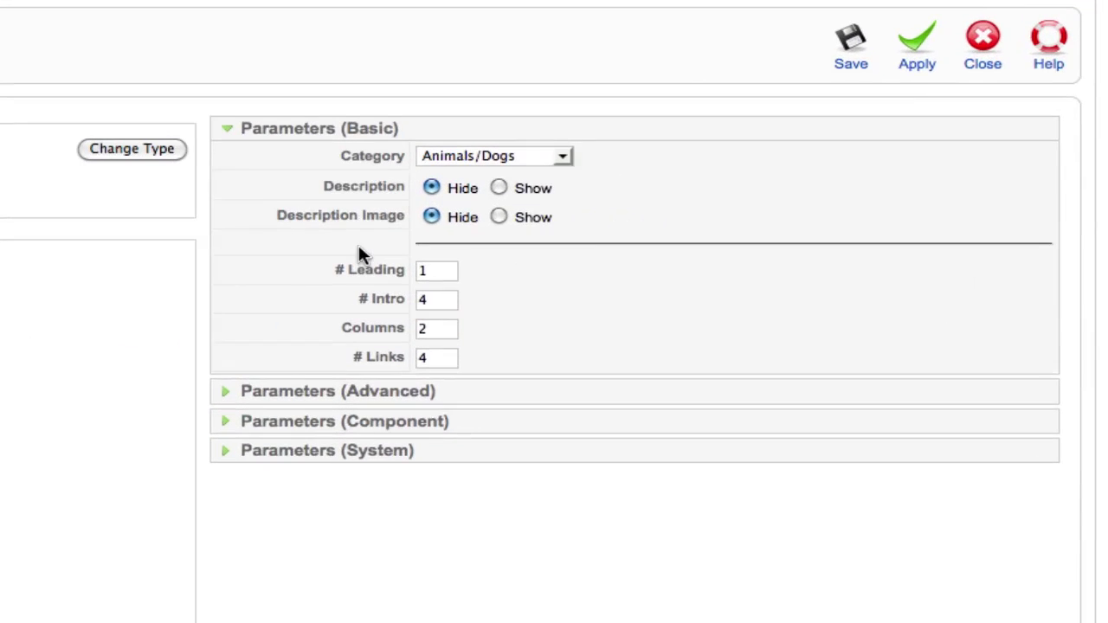
pyautogui.moveTo(727, 258)
pyautogui.moveTo(389, 190)
pyautogui.moveTo(366, 275)
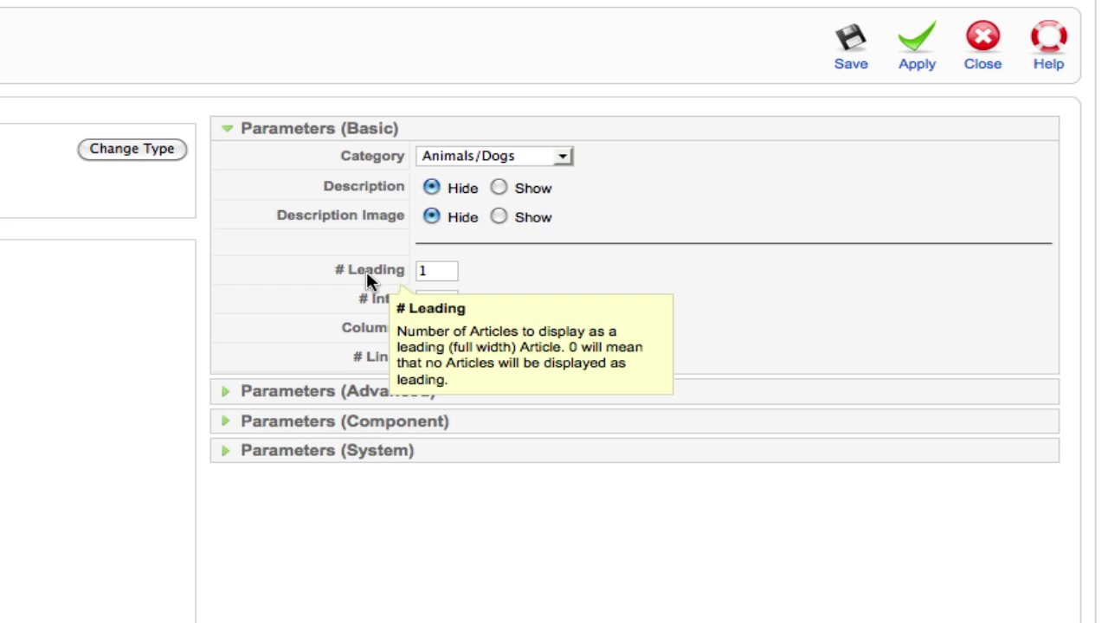
pyautogui.moveTo(381, 295)
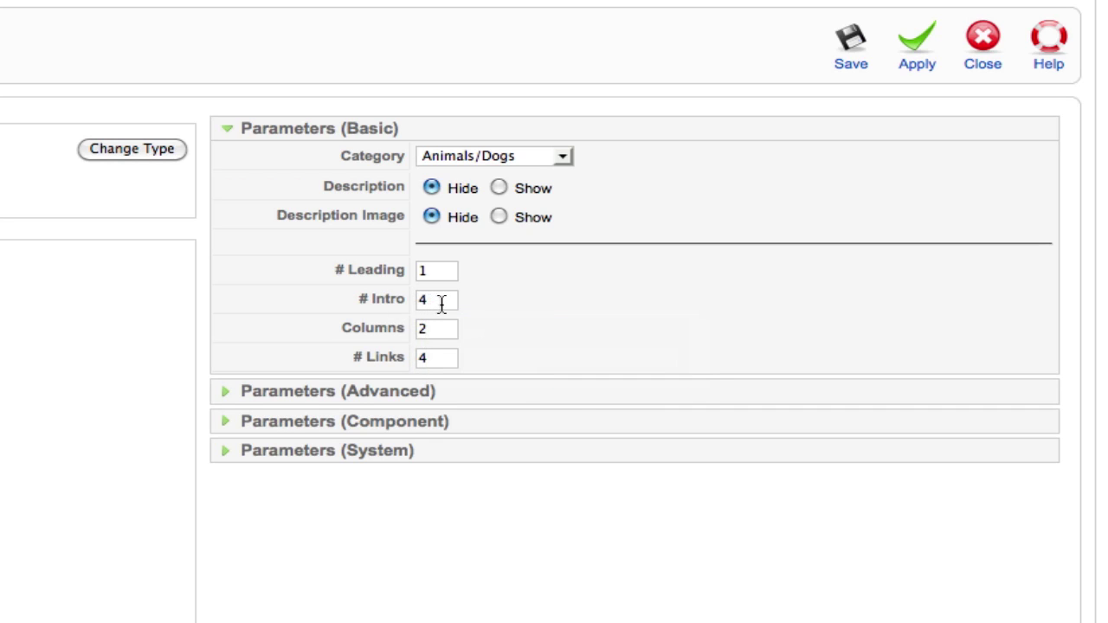
pyautogui.moveTo(393, 330)
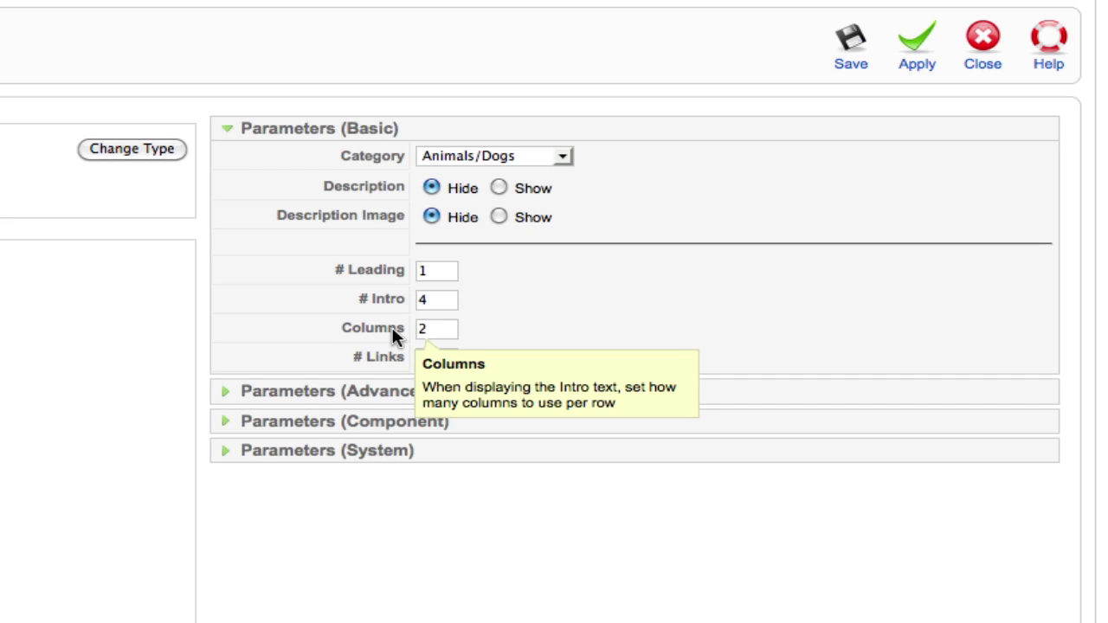
pyautogui.moveTo(400, 356)
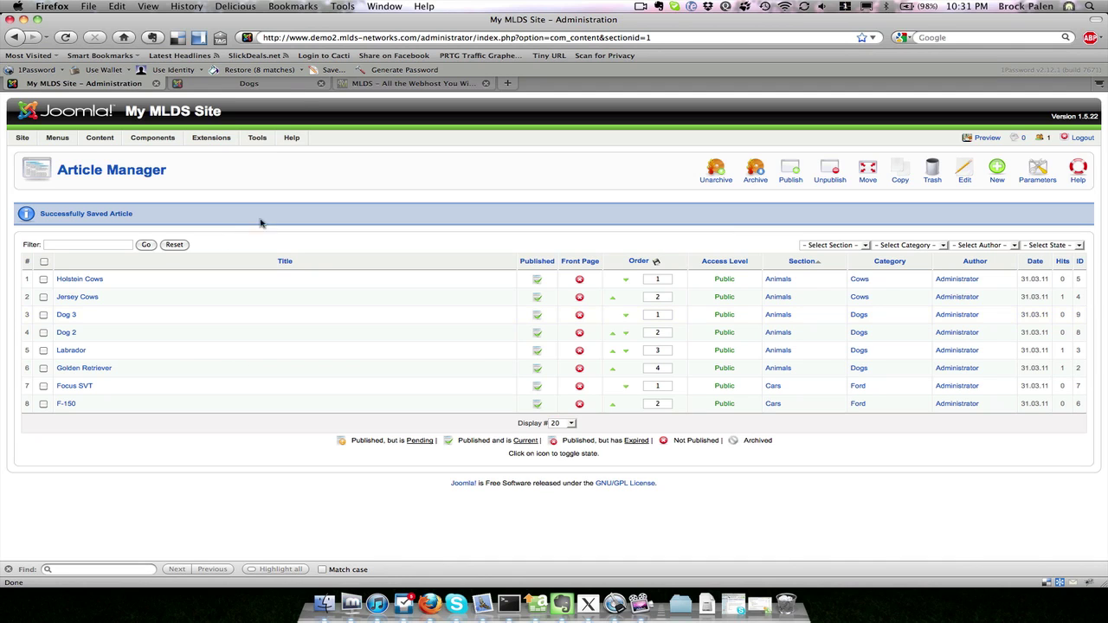
pyautogui.click(278, 84)
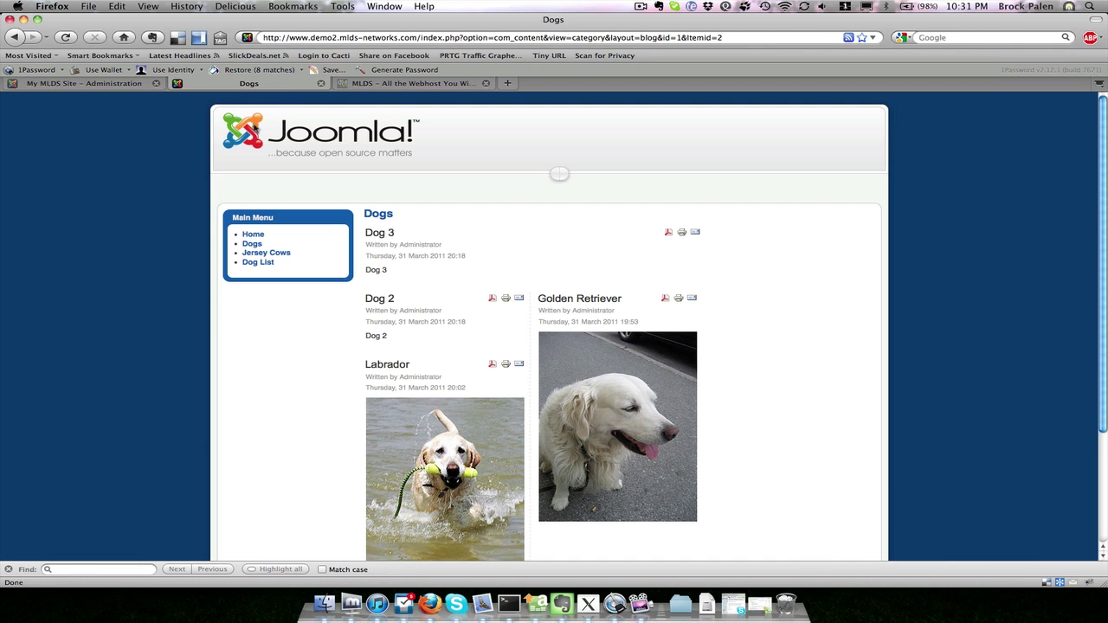
pyautogui.click(253, 245)
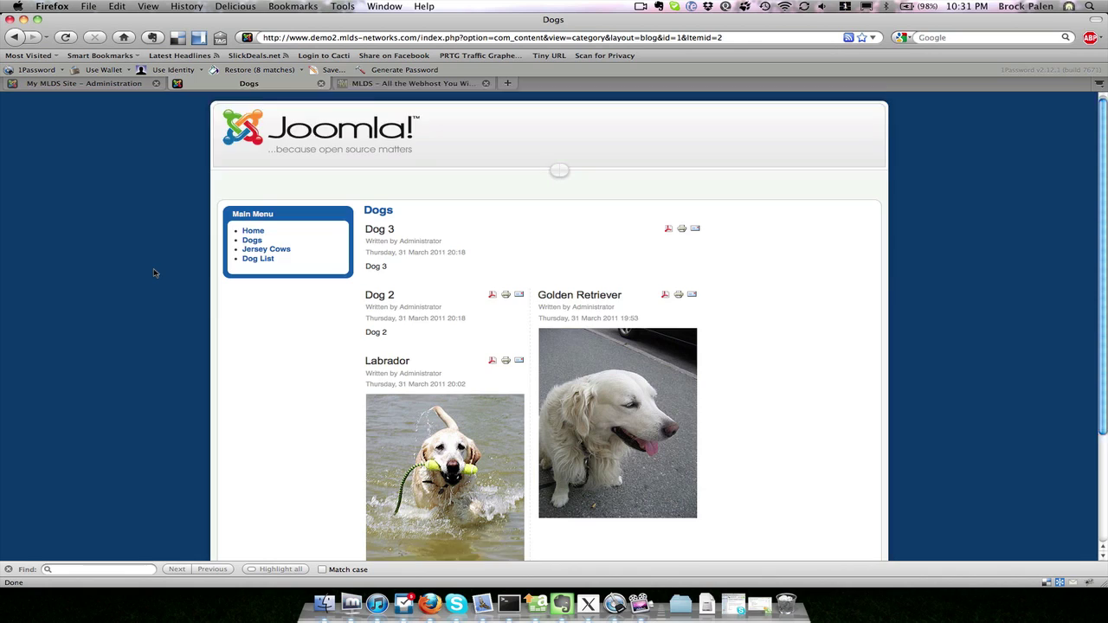
pyautogui.scroll(-2, 156, 263)
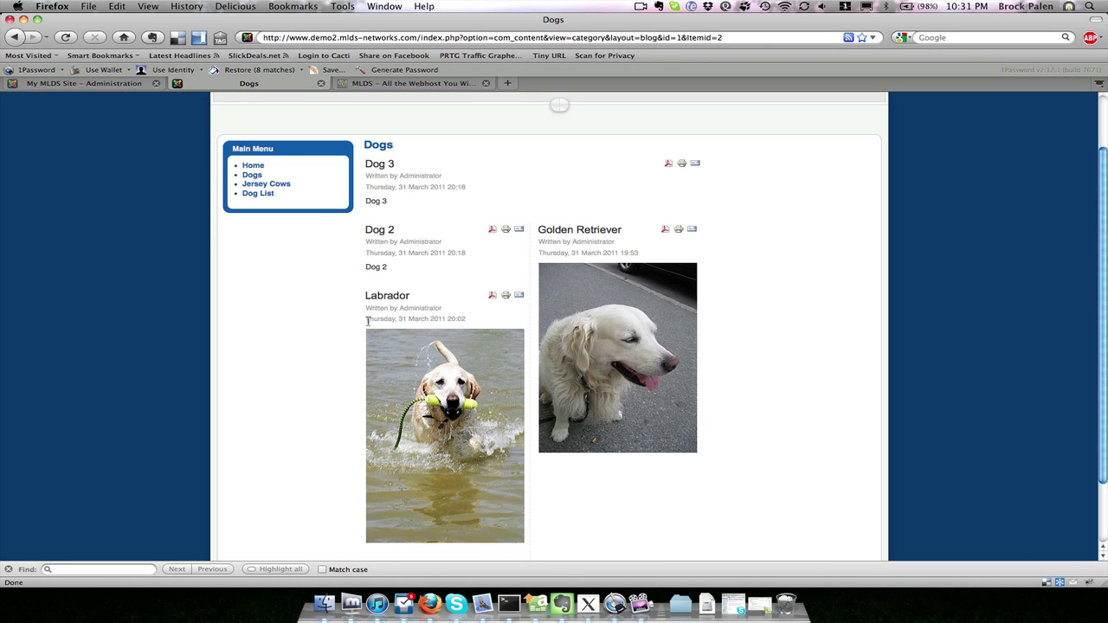
pyautogui.click(127, 83)
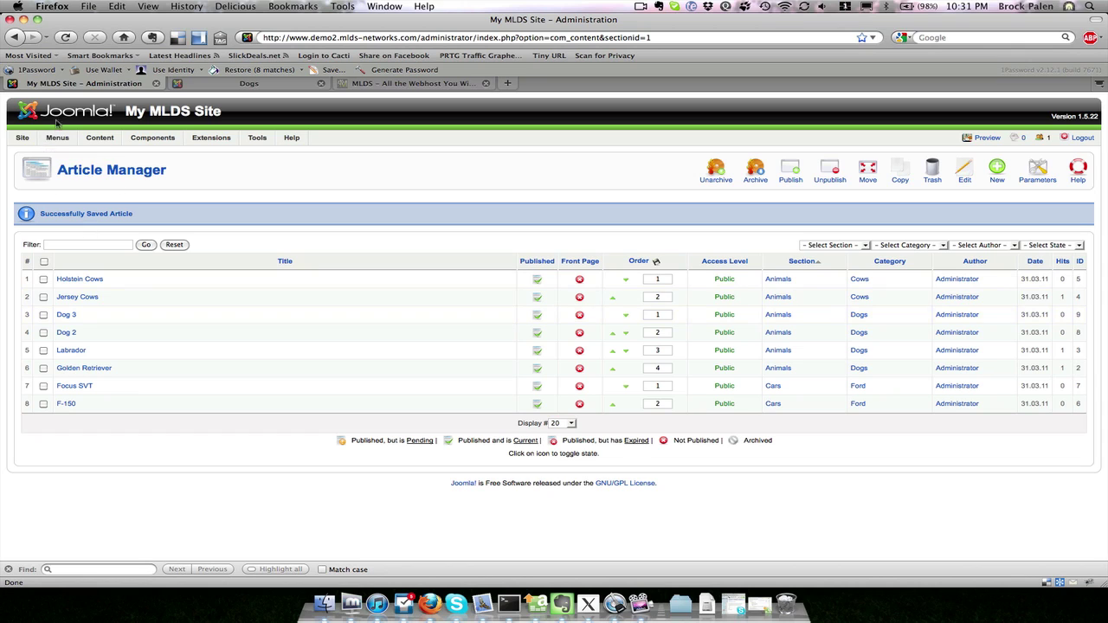
# Change the Dogs menu item's Columns from 2 to 1 and apply
pyautogui.moveTo(57, 138)
pyautogui.click(69, 184)
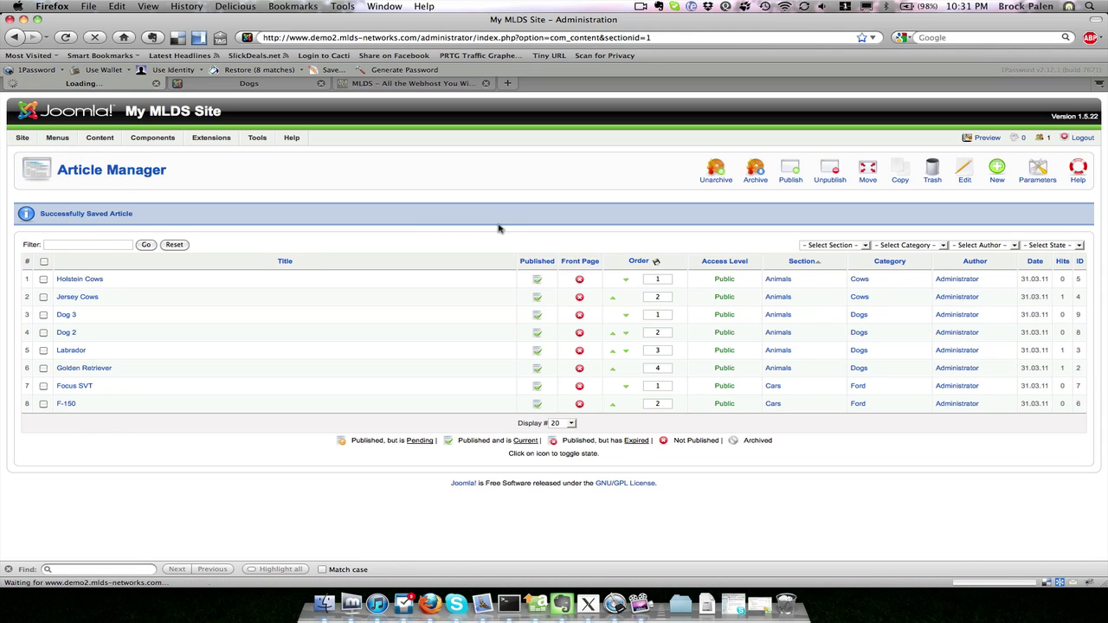
pyautogui.click(74, 261)
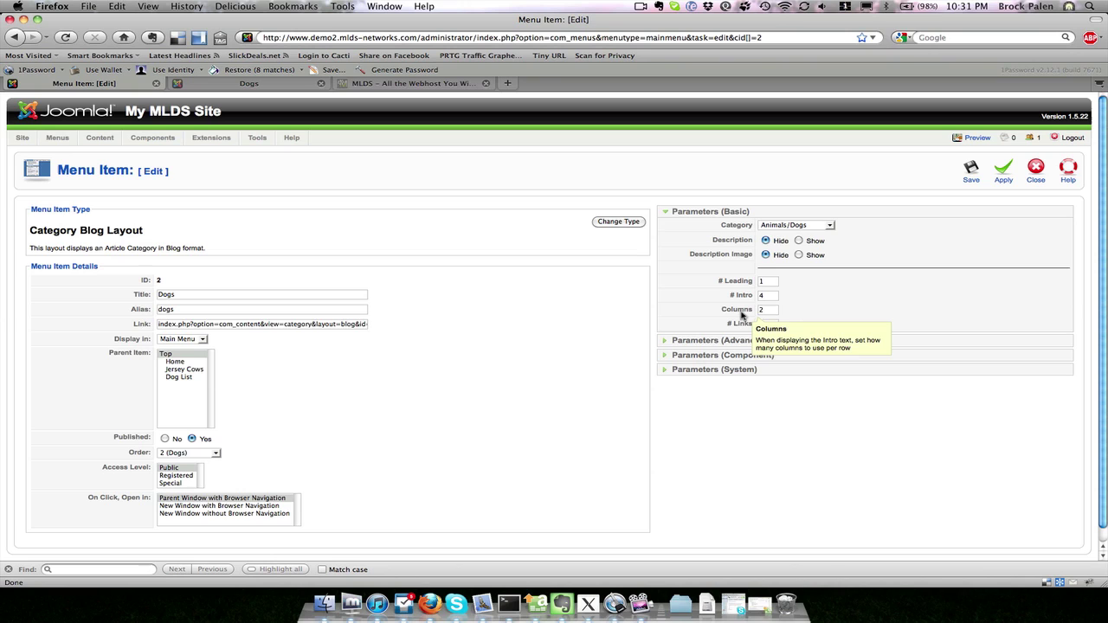
pyautogui.click(769, 310)
pyautogui.press('BackSpace')
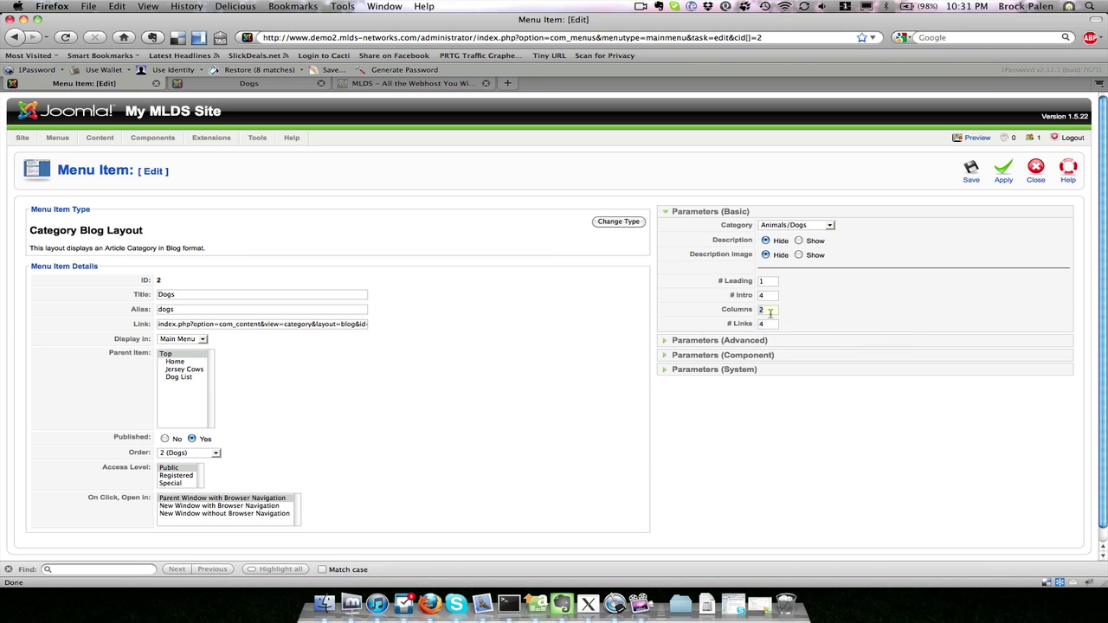
pyautogui.write('1')
pyautogui.click(1004, 173)
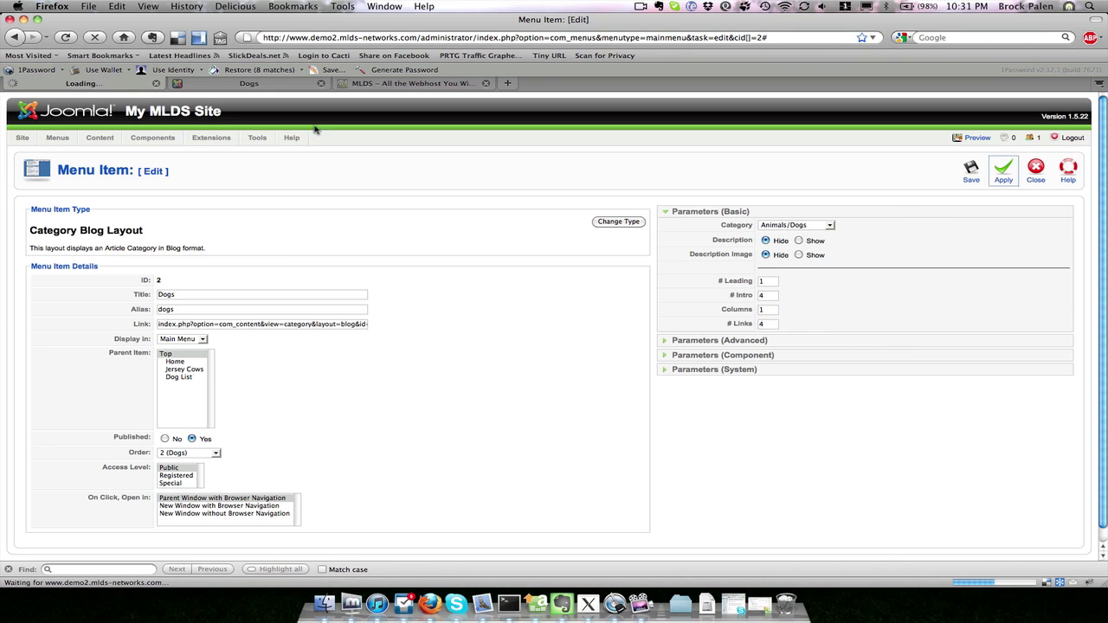
# Reload the site's Dogs page to see the articles in a single column
pyautogui.click(286, 84)
pyautogui.press('super+r')
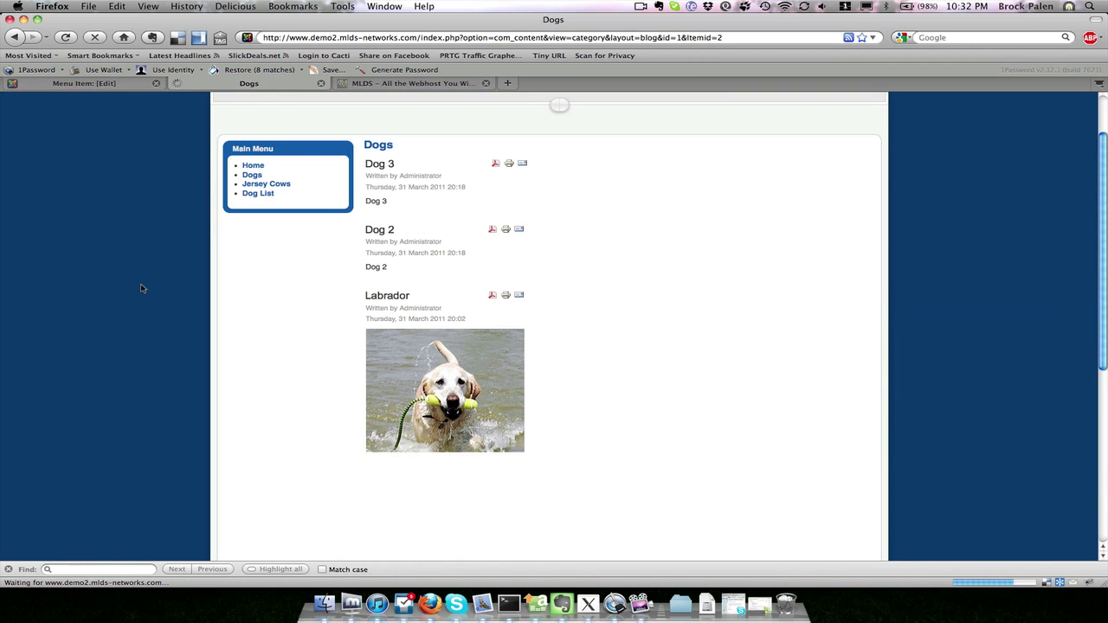
pyautogui.scroll(-5, 142, 288)
pyautogui.scroll(6, 142, 288)
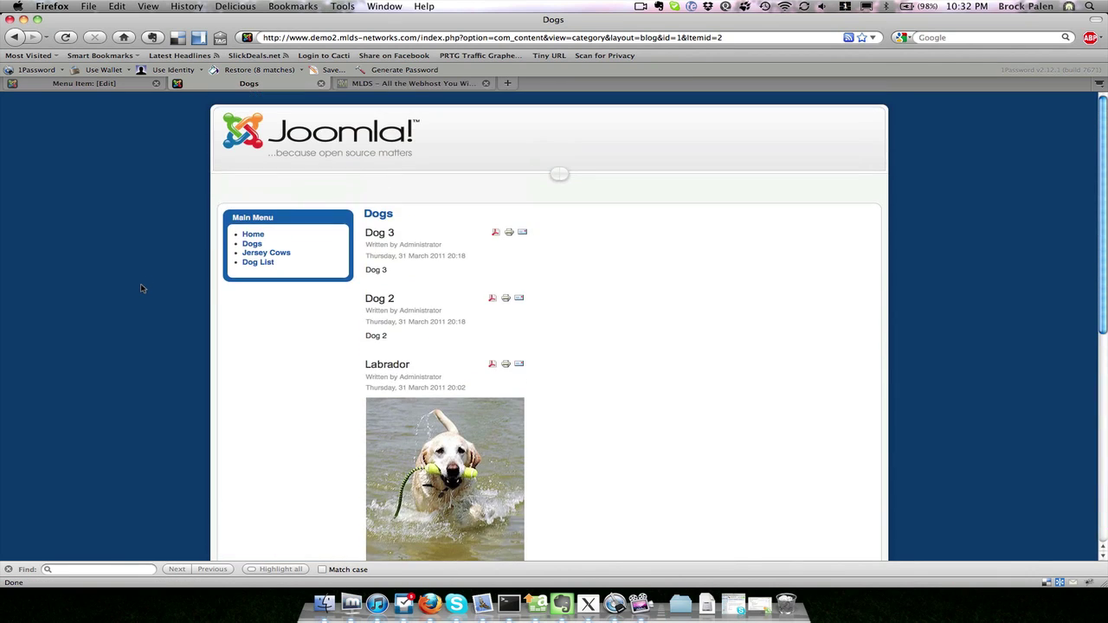
# Set the Dogs item's advanced Primary Order to Oldest first
pyautogui.click(115, 84)
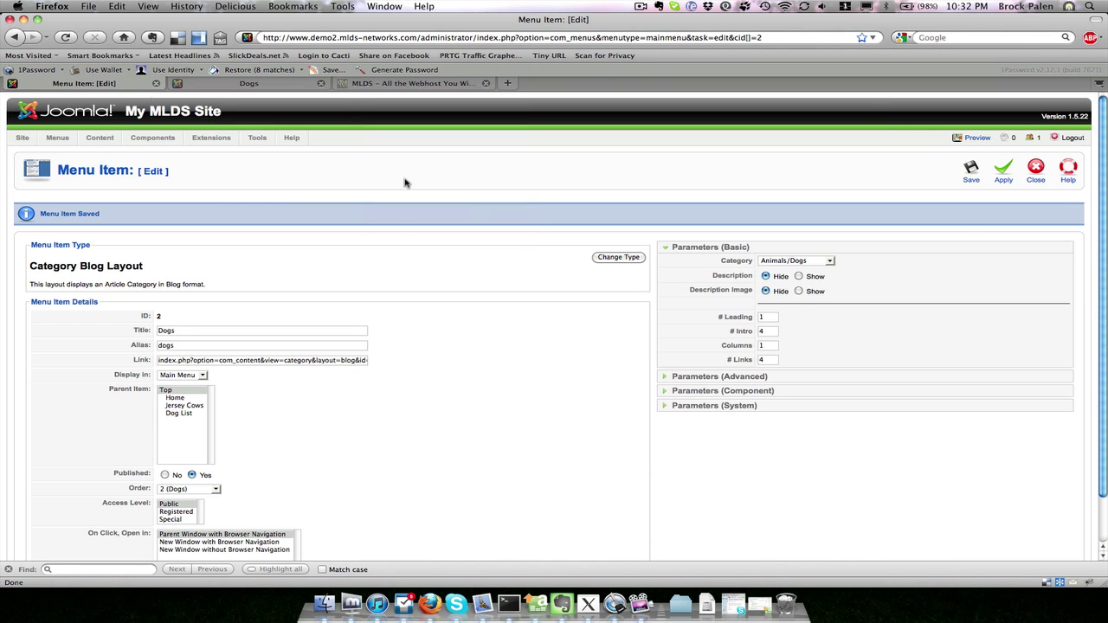
pyautogui.click(697, 381)
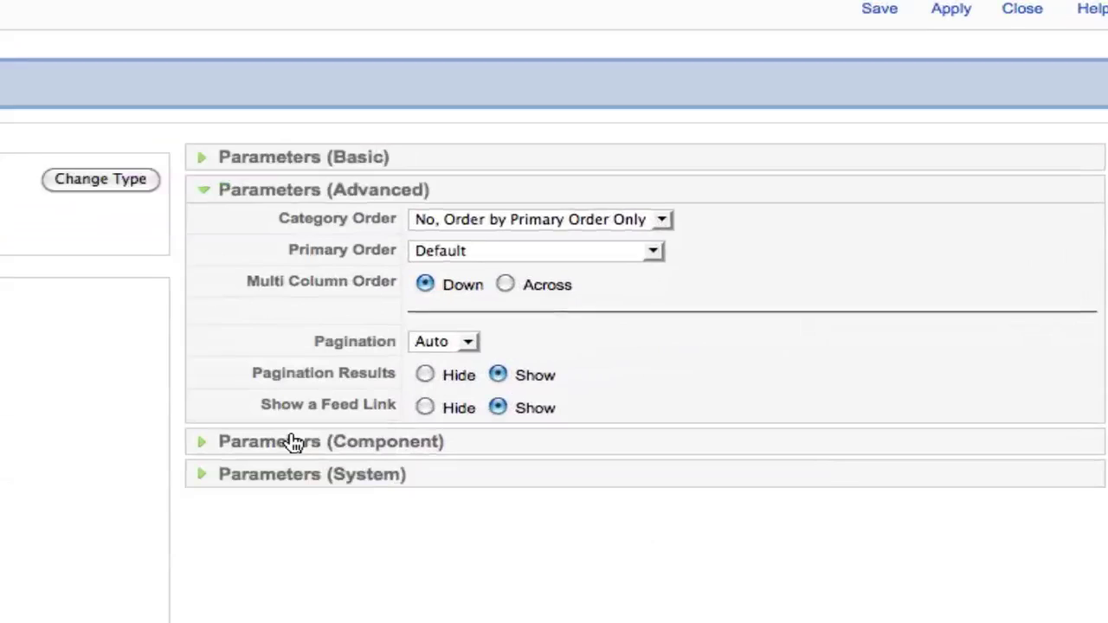
pyautogui.moveTo(292, 221)
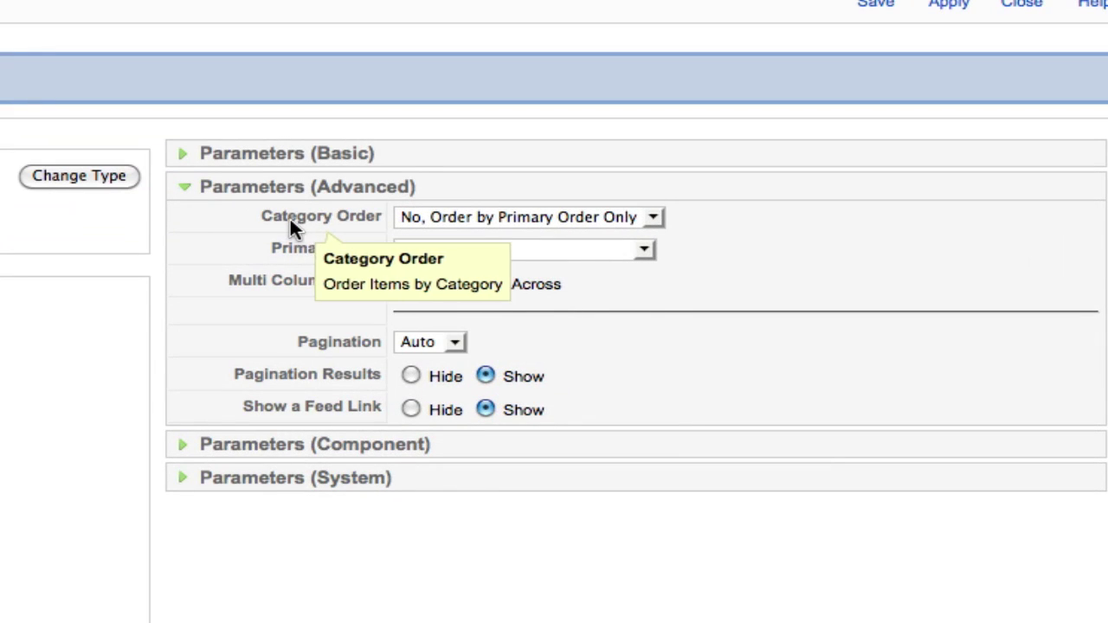
pyautogui.click(428, 217)
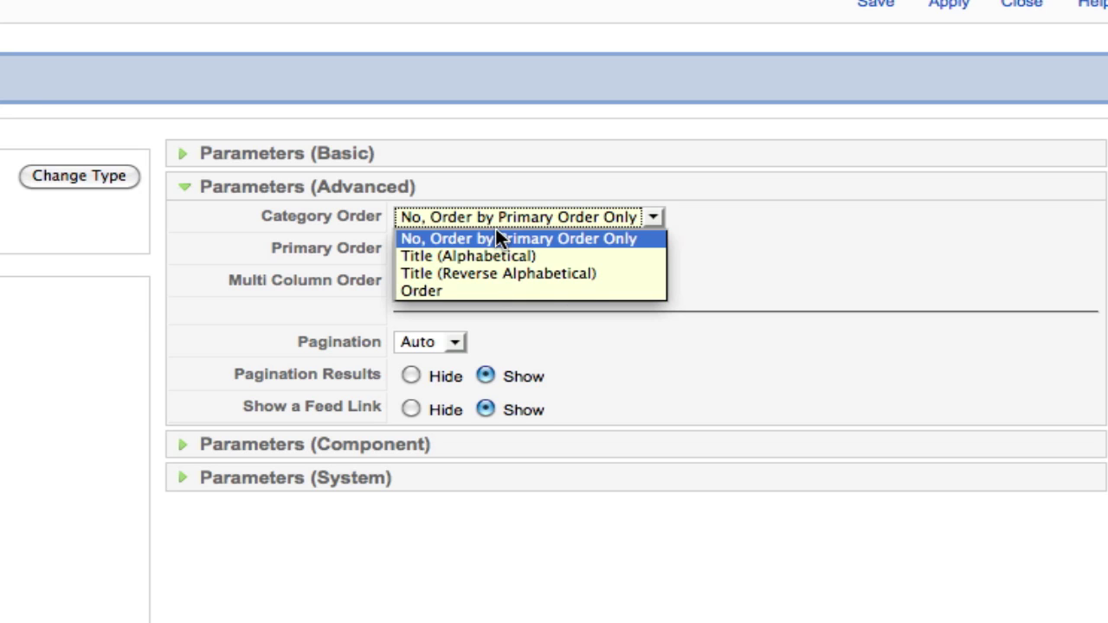
pyautogui.click(150, 277)
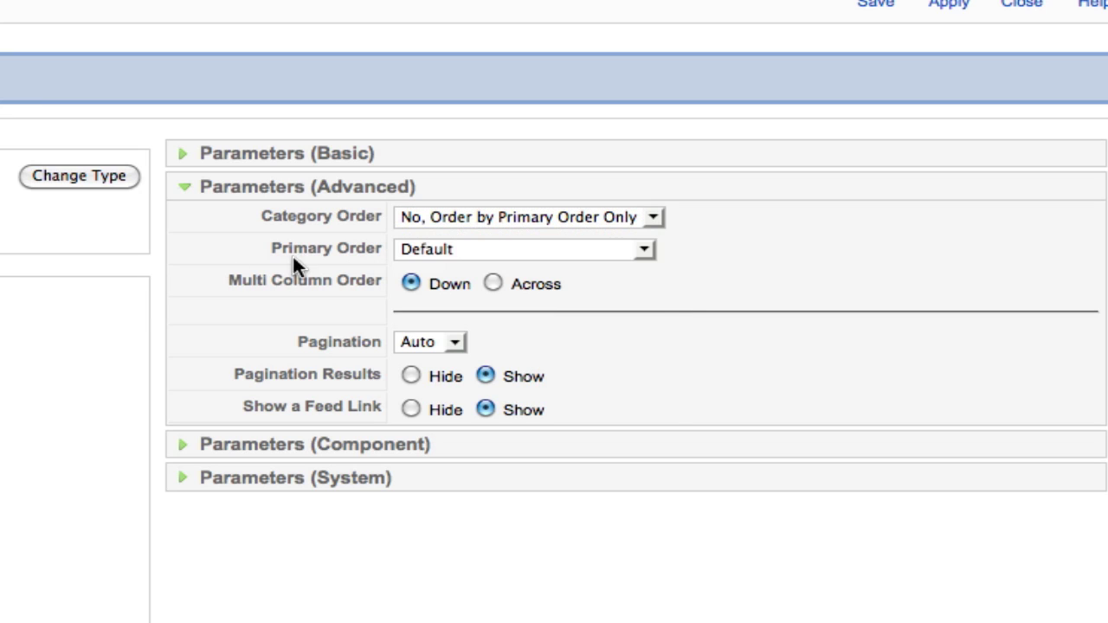
pyautogui.click(443, 251)
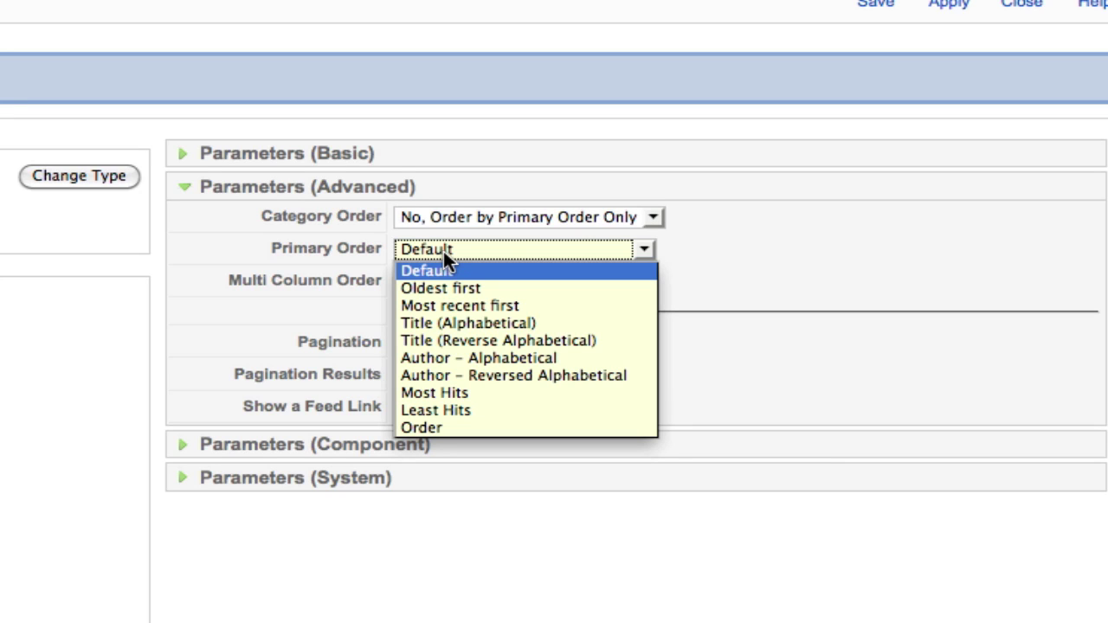
pyautogui.click(348, 212)
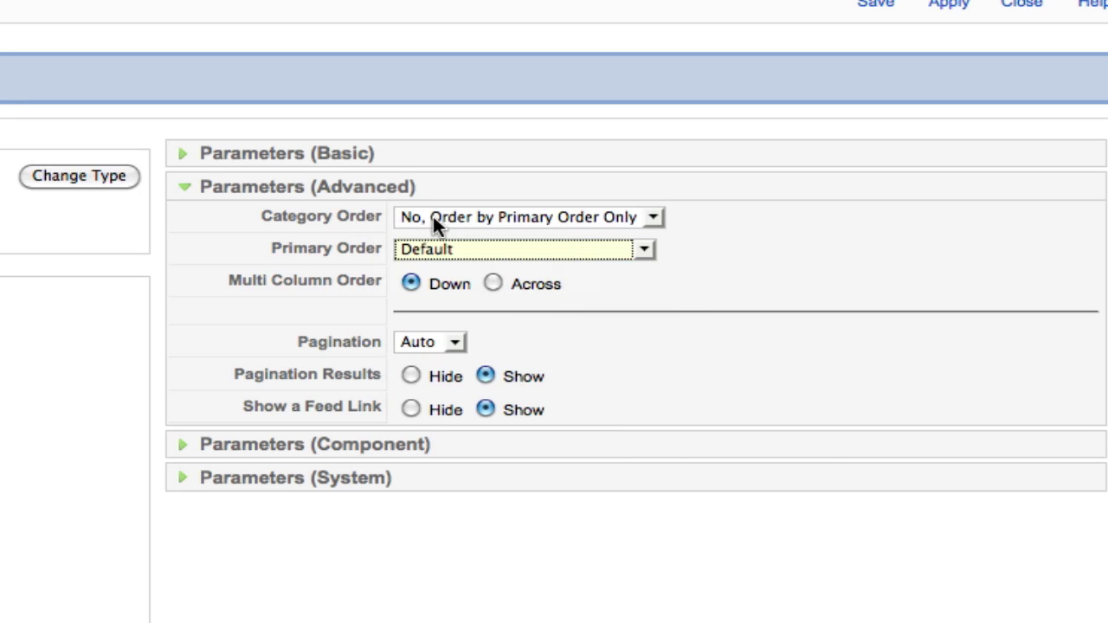
pyautogui.click(466, 251)
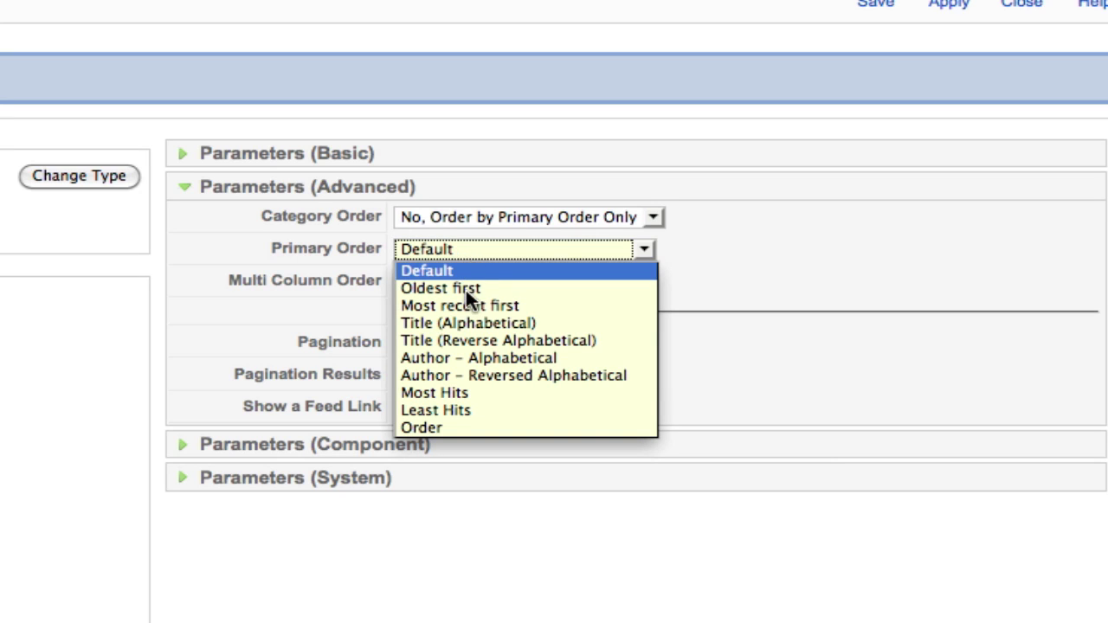
pyautogui.click(466, 291)
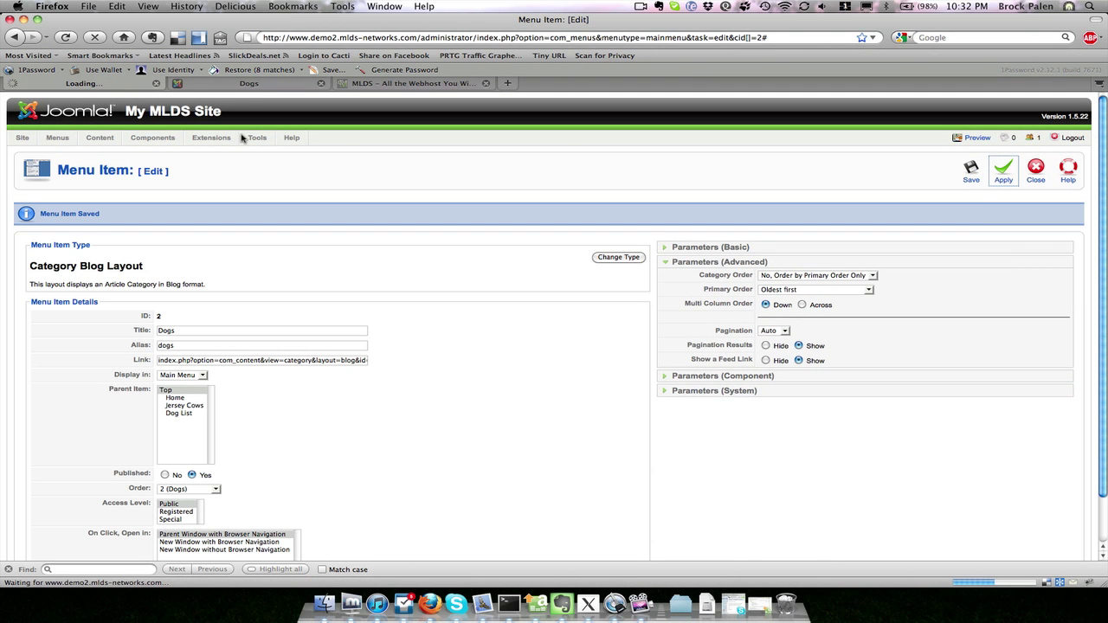
# Reload the site's Dogs page, which now opens with Golden Retriever
pyautogui.click(249, 84)
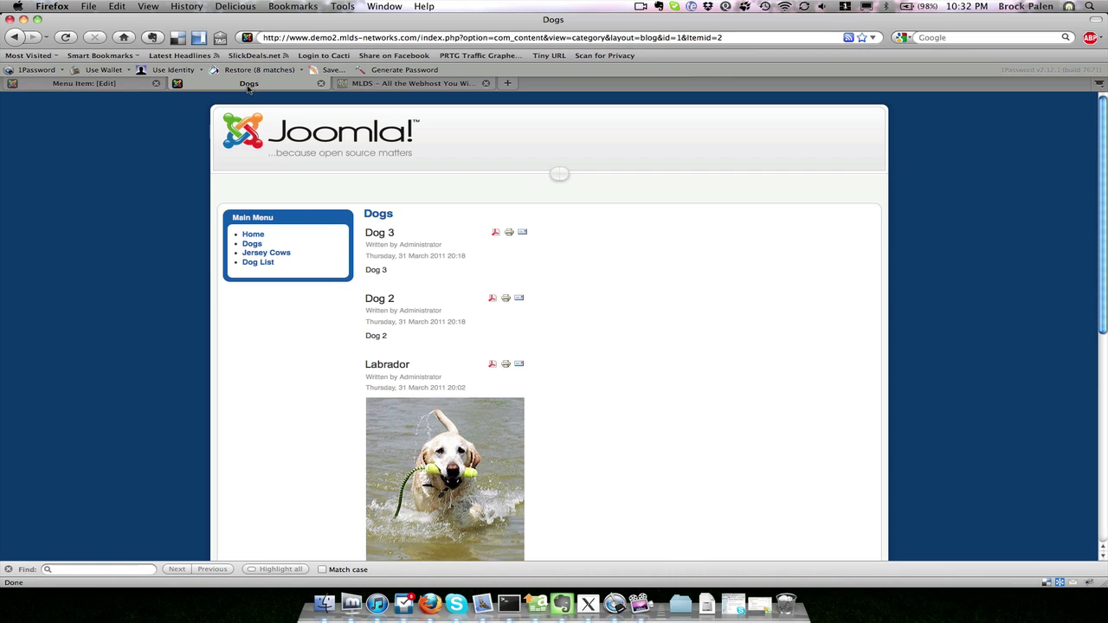
pyautogui.press('super+r')
pyautogui.scroll(-5, 194, 305)
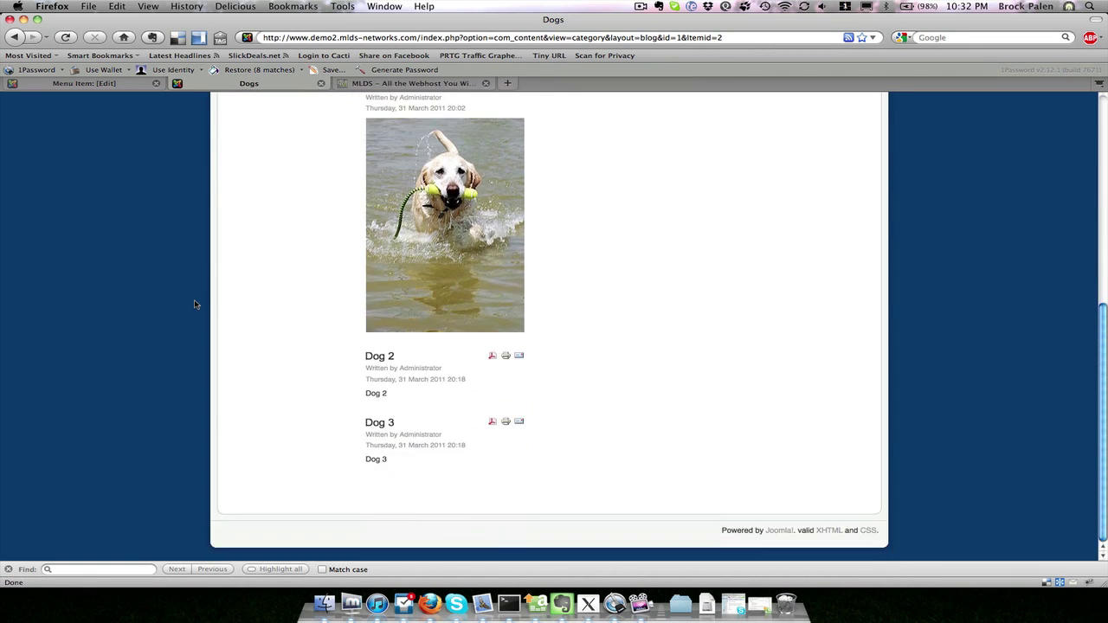
pyautogui.scroll(5, 195, 305)
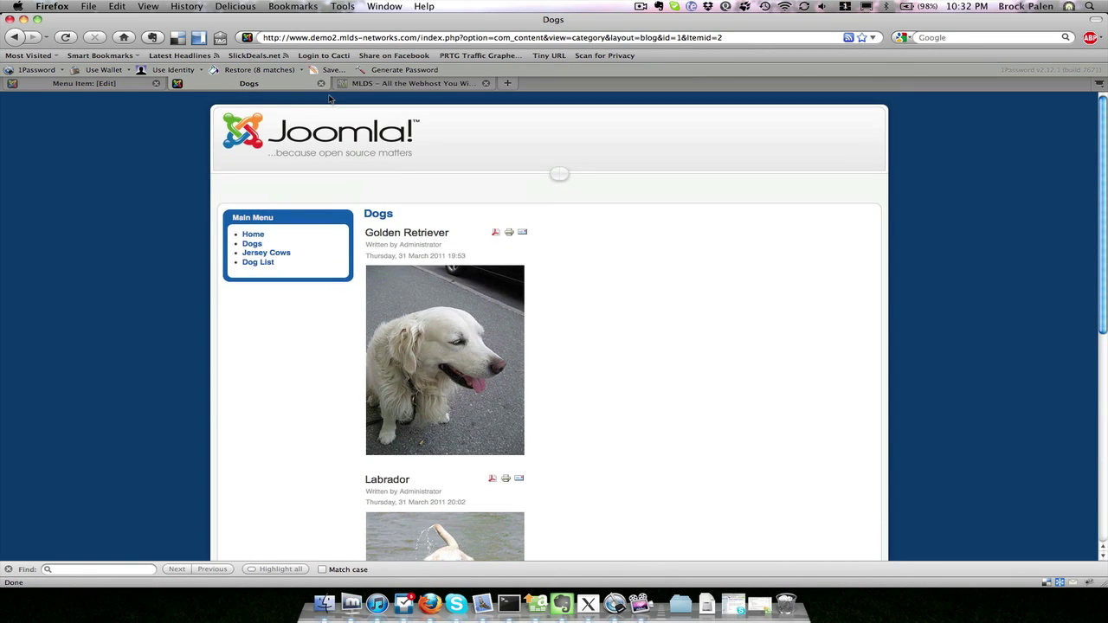
# Set the Dogs item's Primary Order to Order and save it
pyautogui.click(101, 84)
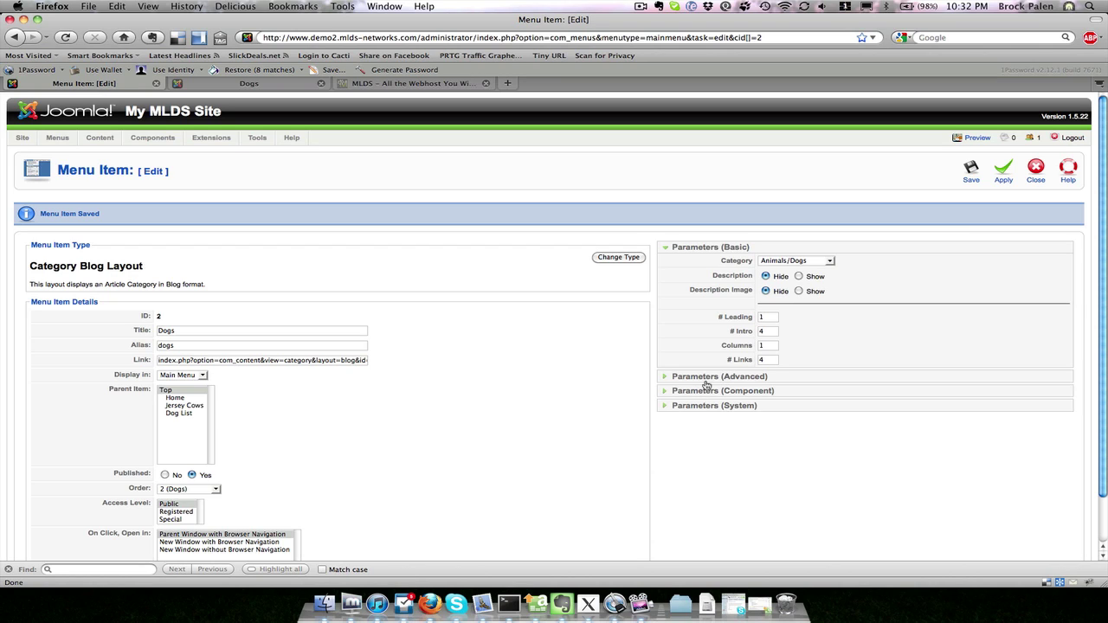
pyautogui.click(706, 380)
pyautogui.click(790, 291)
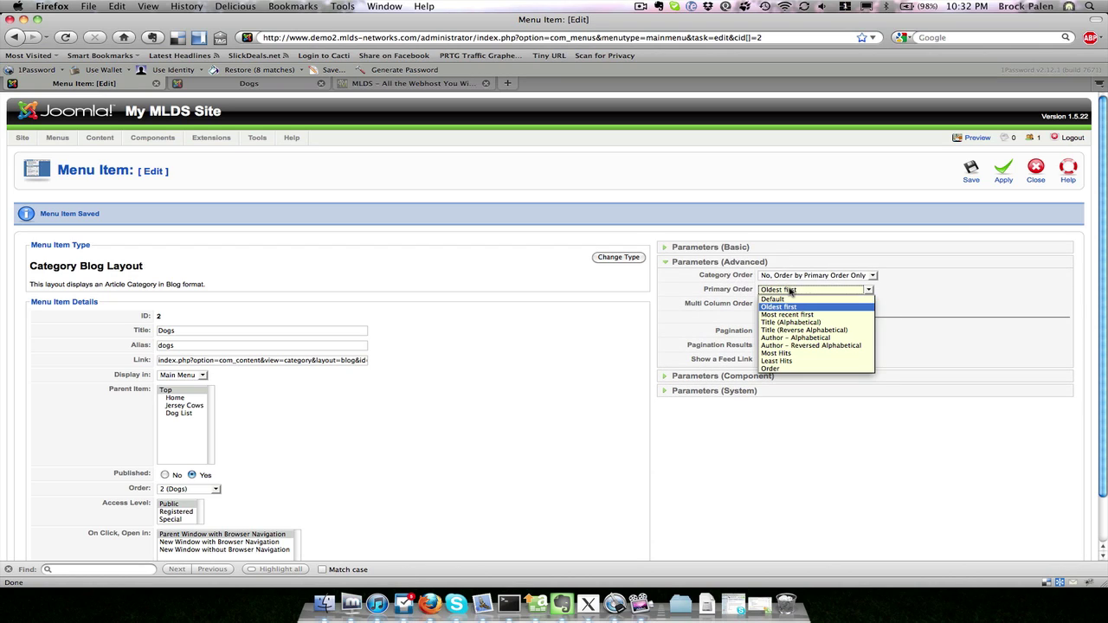
pyautogui.click(787, 369)
pyautogui.click(963, 185)
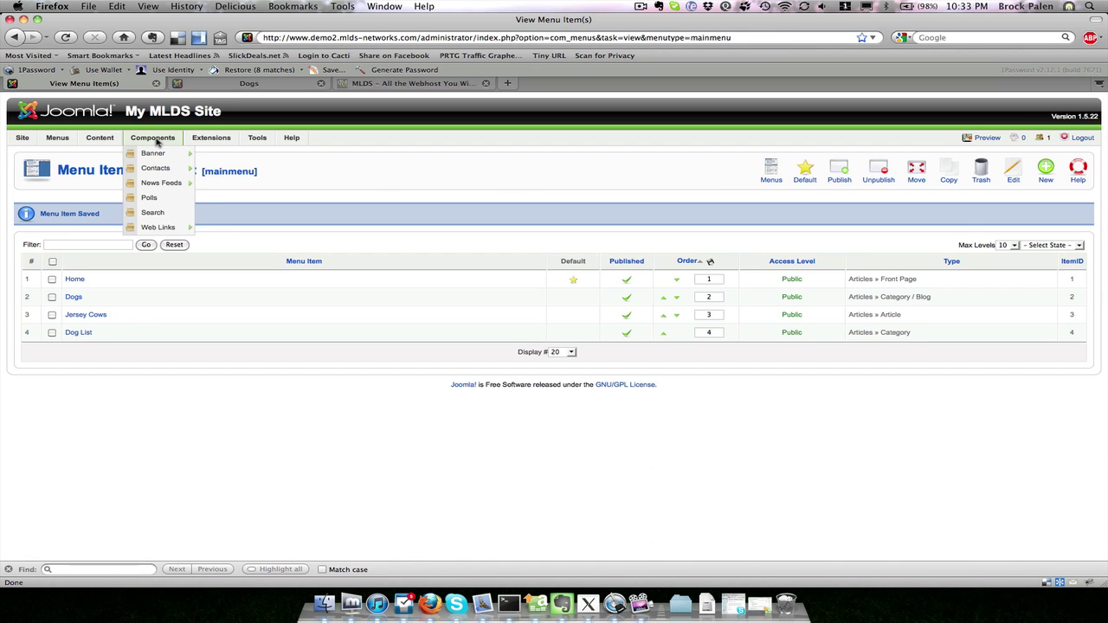
# Filter Article Manager to the Dogs category and move Labrador up two places to first
pyautogui.click(111, 153)
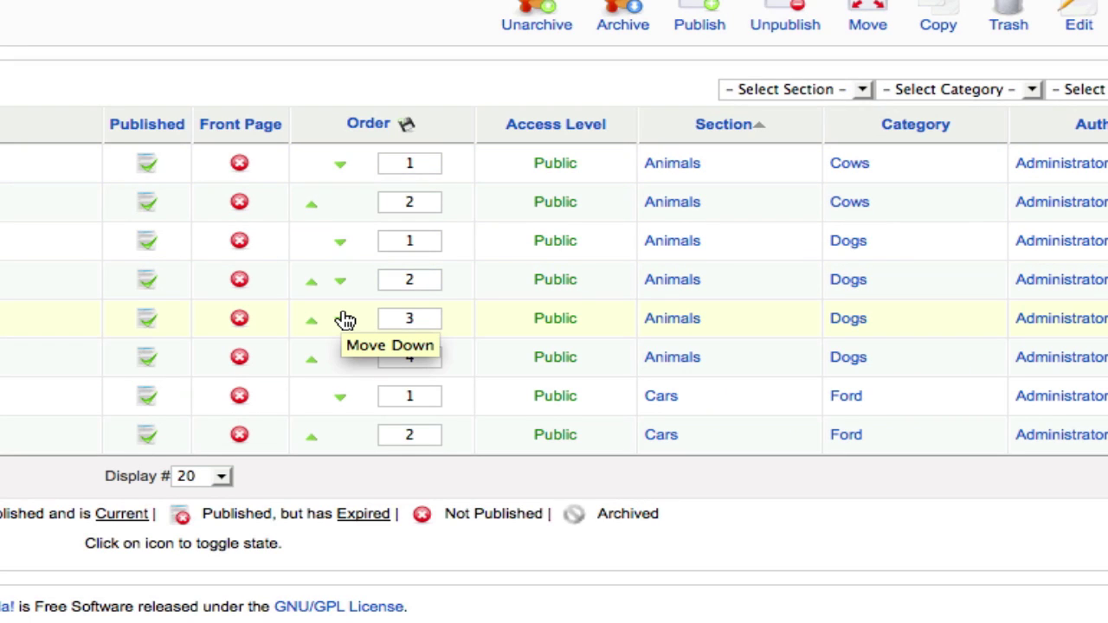
pyautogui.click(952, 92)
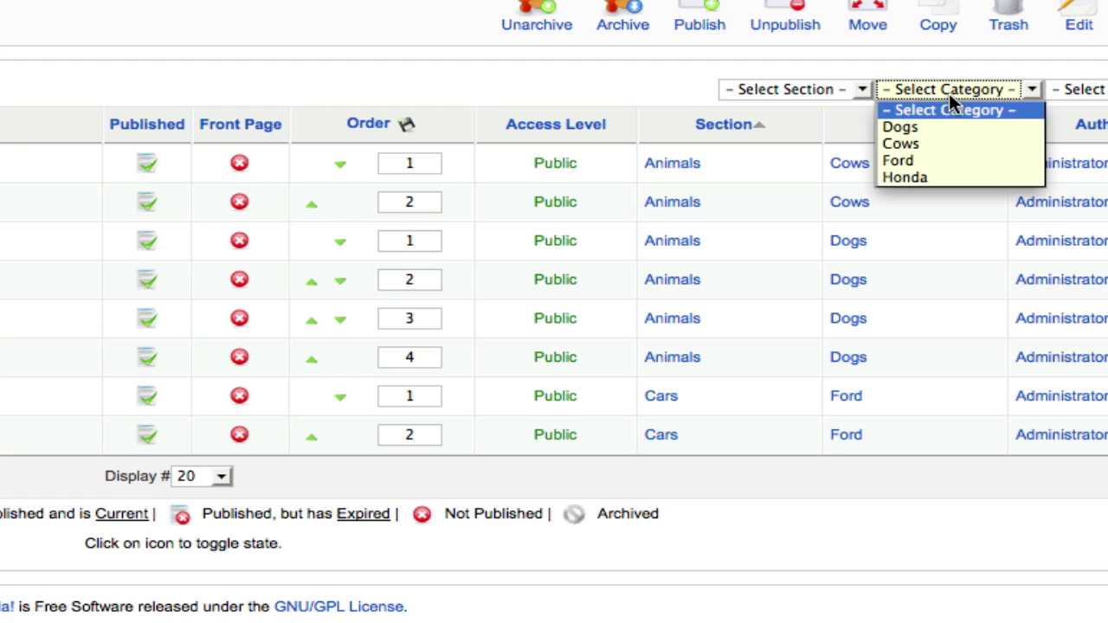
pyautogui.click(938, 134)
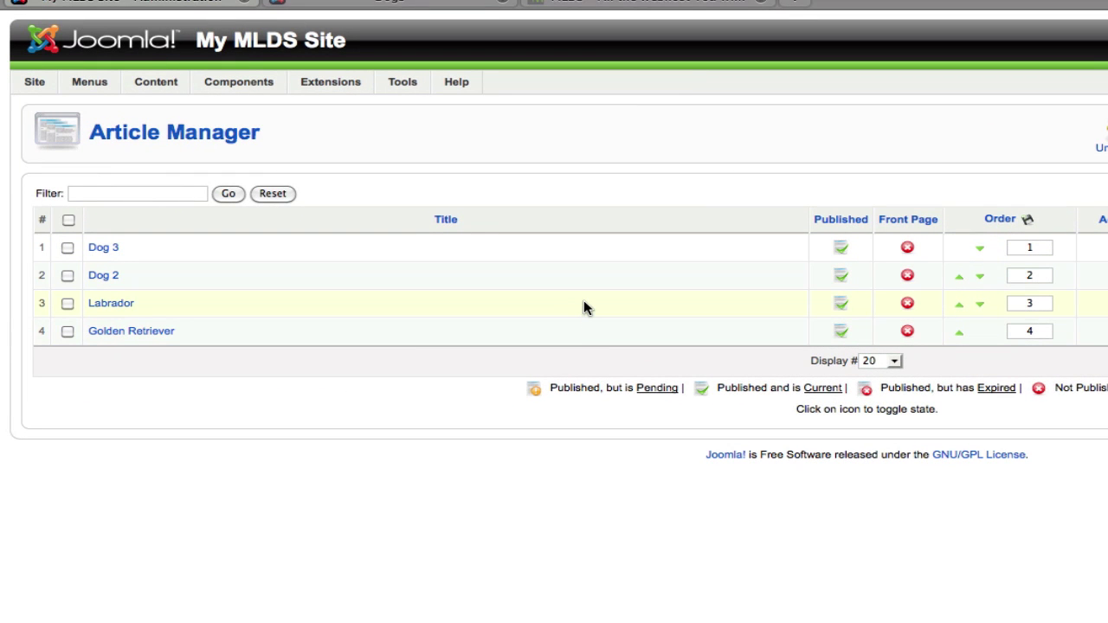
pyautogui.click(958, 304)
pyautogui.click(959, 277)
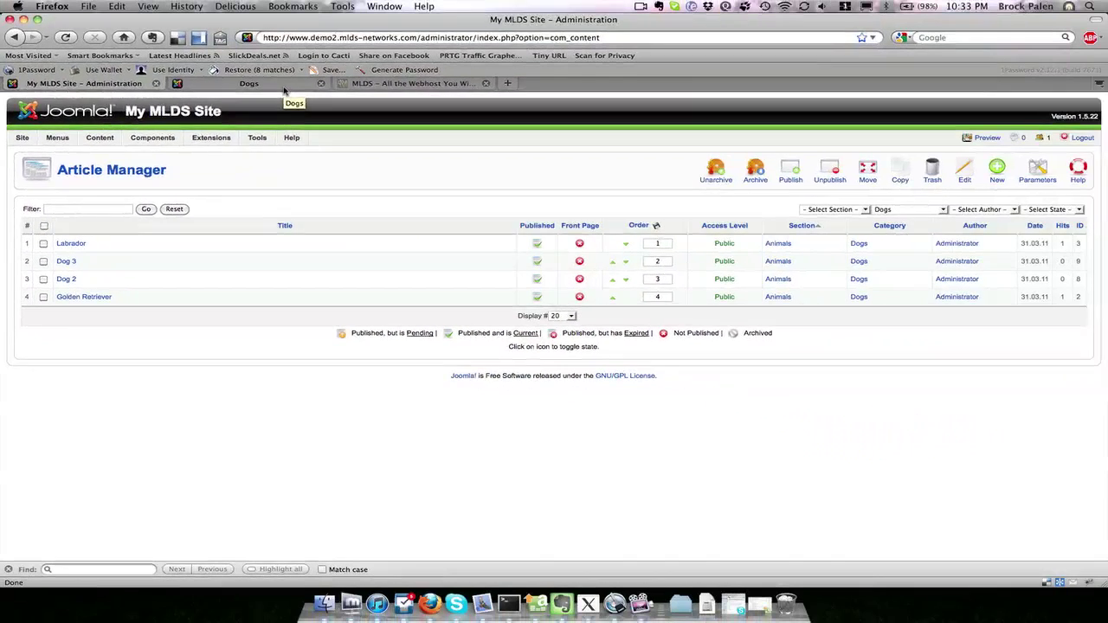
# Confirm the site's Dogs blog now lists Labrador first, then return to the Article Manager
pyautogui.click(284, 90)
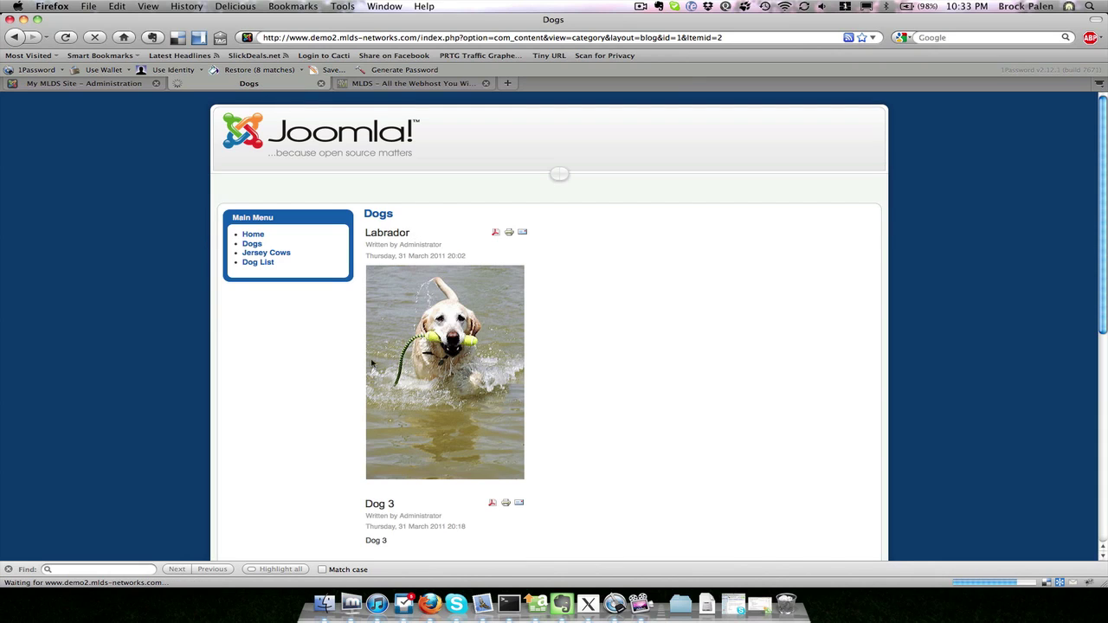
pyautogui.scroll(-2, 435, 376)
pyautogui.scroll(-4, 435, 376)
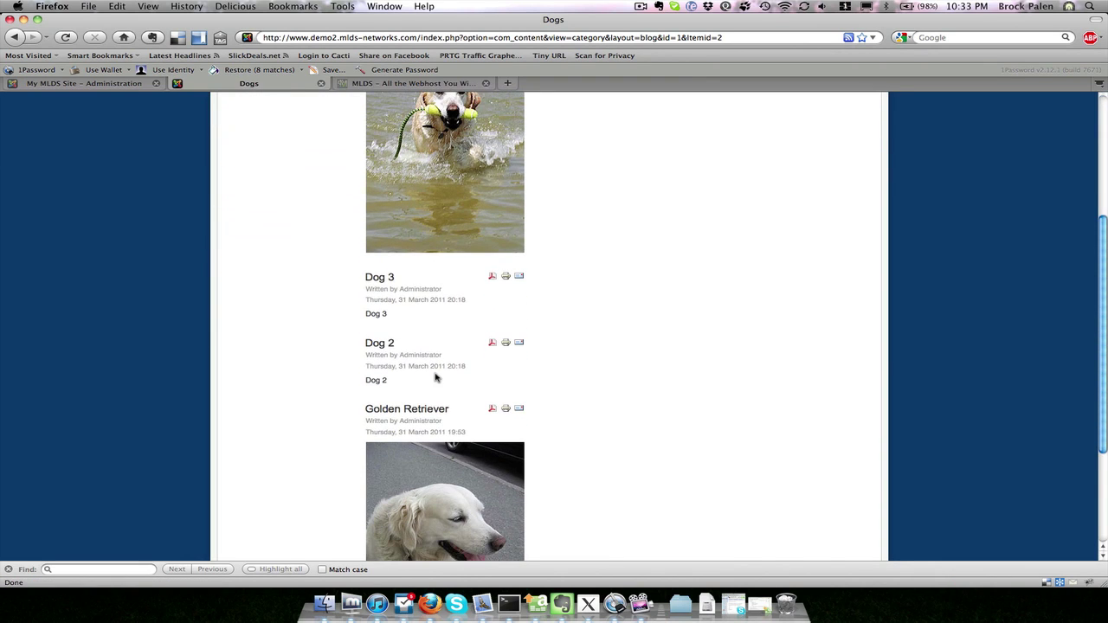
pyautogui.scroll(-4, 435, 376)
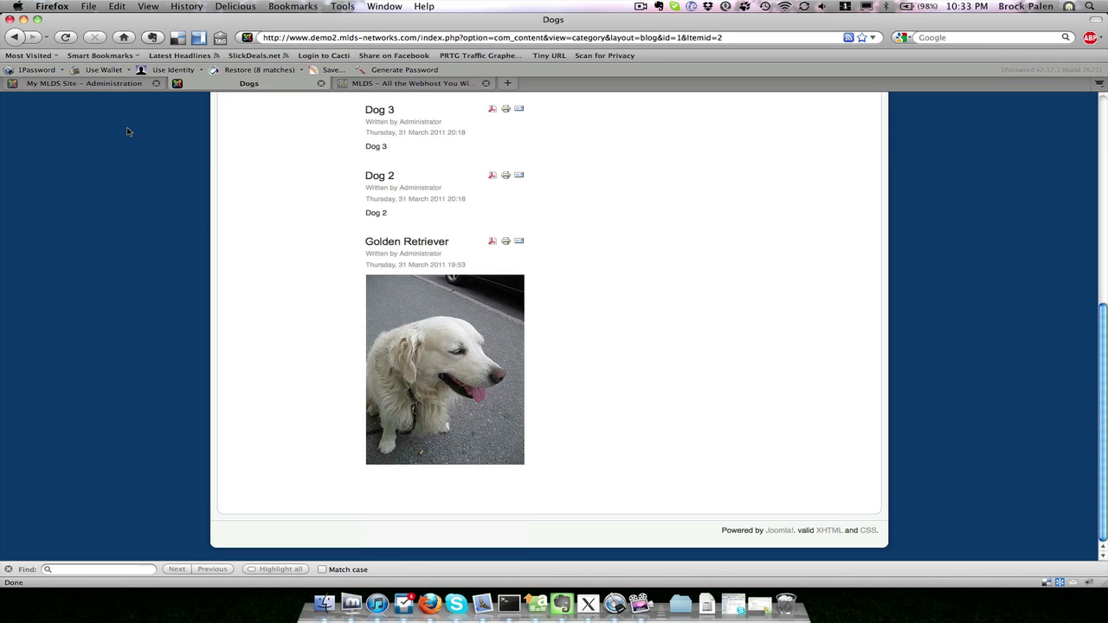
pyautogui.click(122, 83)
pyautogui.moveTo(211, 153)
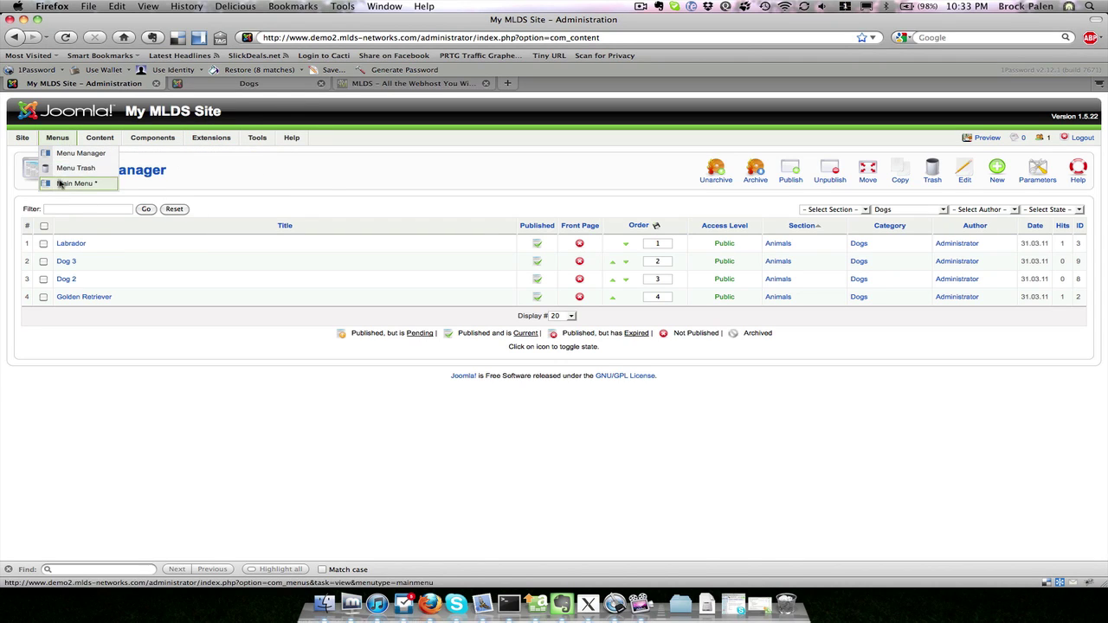
# Open the Main Menu item list, recheck Labrador tops the Dogs page, then view the MLDS homepage
pyautogui.click(76, 183)
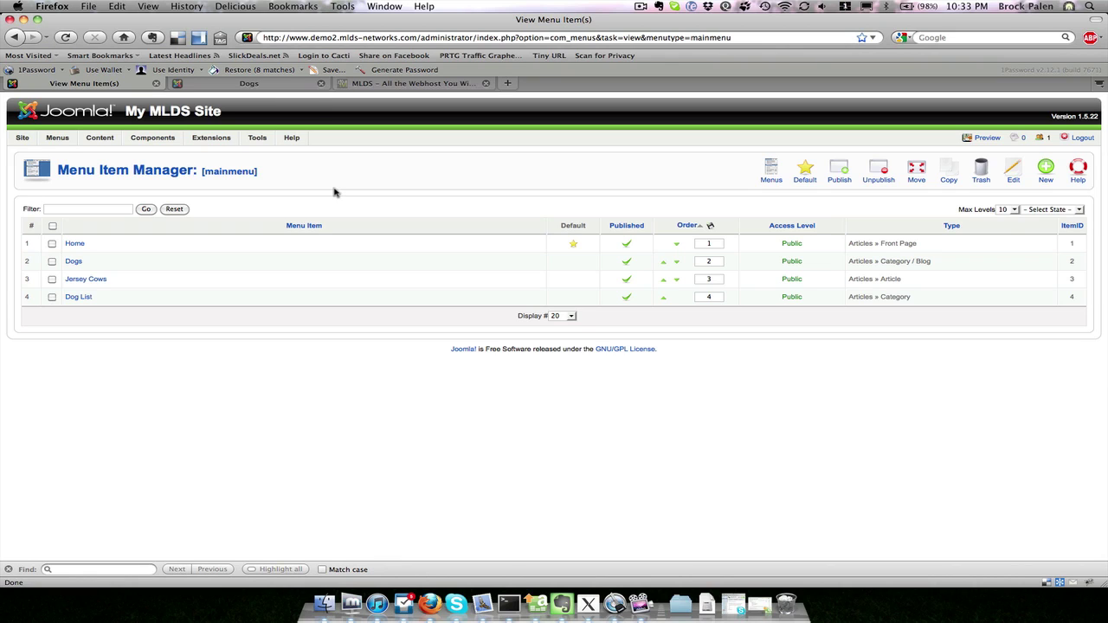
pyautogui.click(243, 83)
pyautogui.scroll(5, 247, 232)
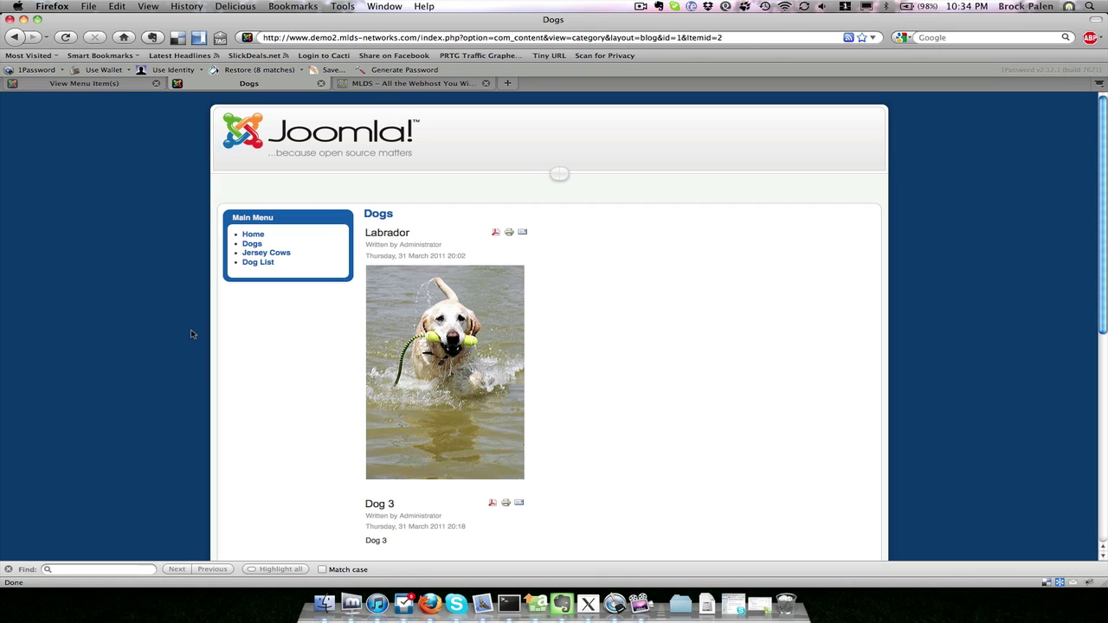
pyautogui.click(420, 83)
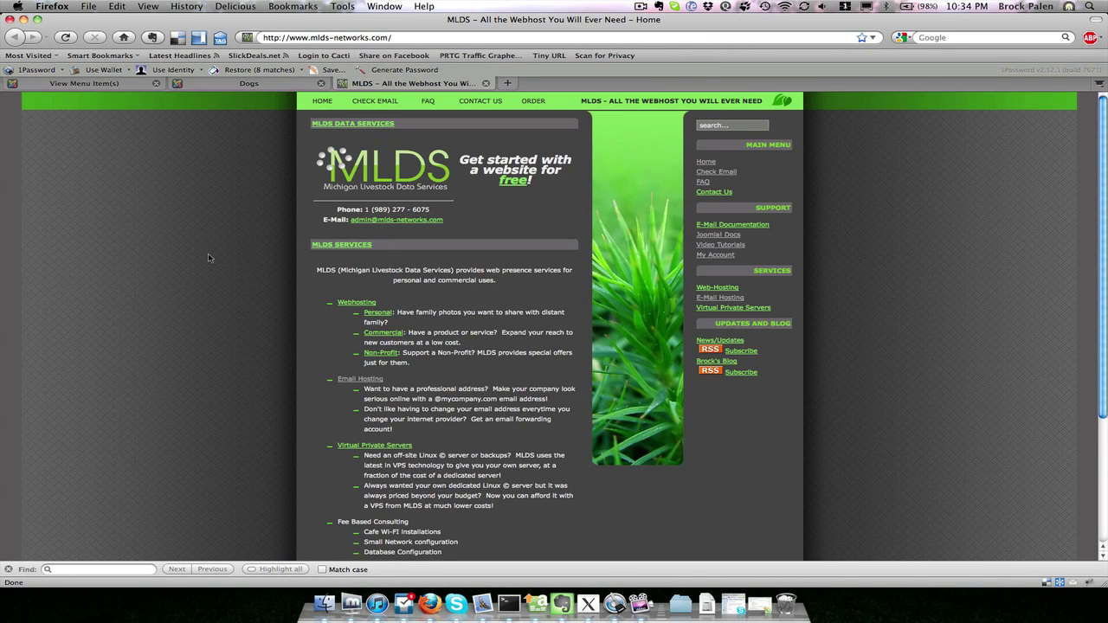